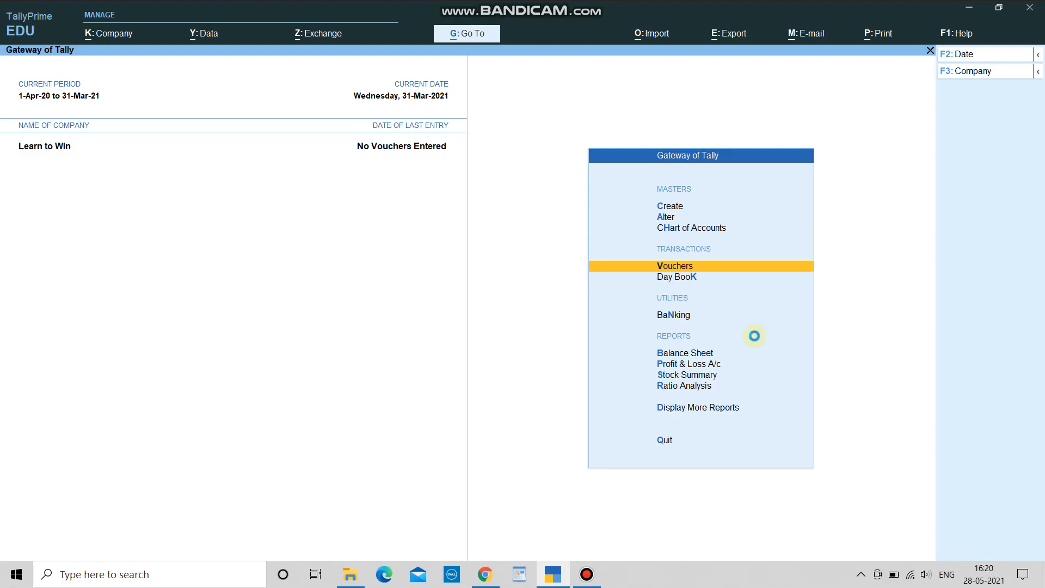
Step: Open Company Features Alteration for Learn to Win with F11
key("F11")
Step: Enable TDS, keeping the existing TAN and Company as the deductor type
key("Down")
key("Down")
key("Down")
key("Down")
key("Down")
key("Down")
key("Down")
key("Down")
key("Down")
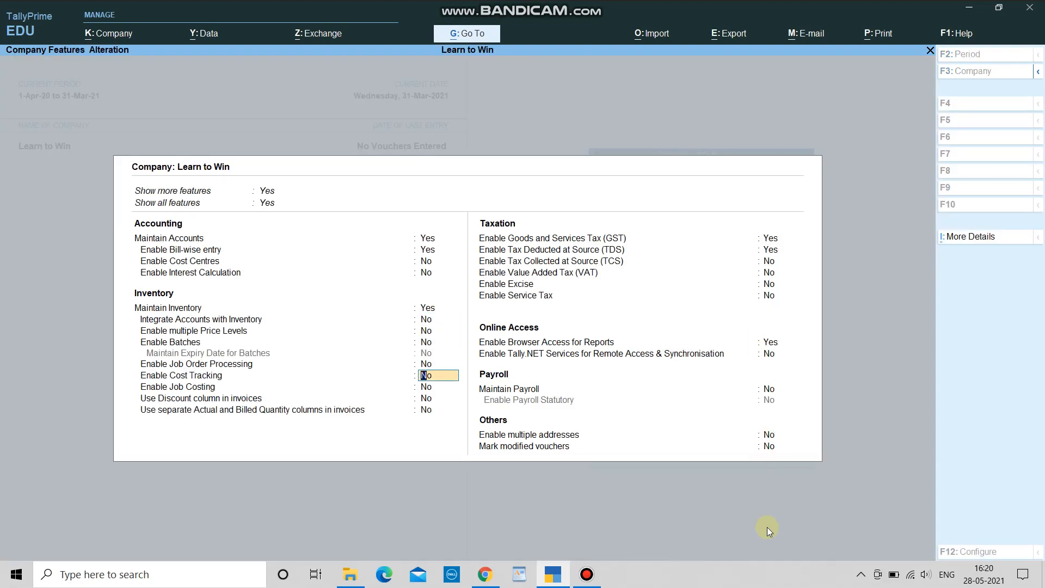
left_click(772, 250)
key("Return")
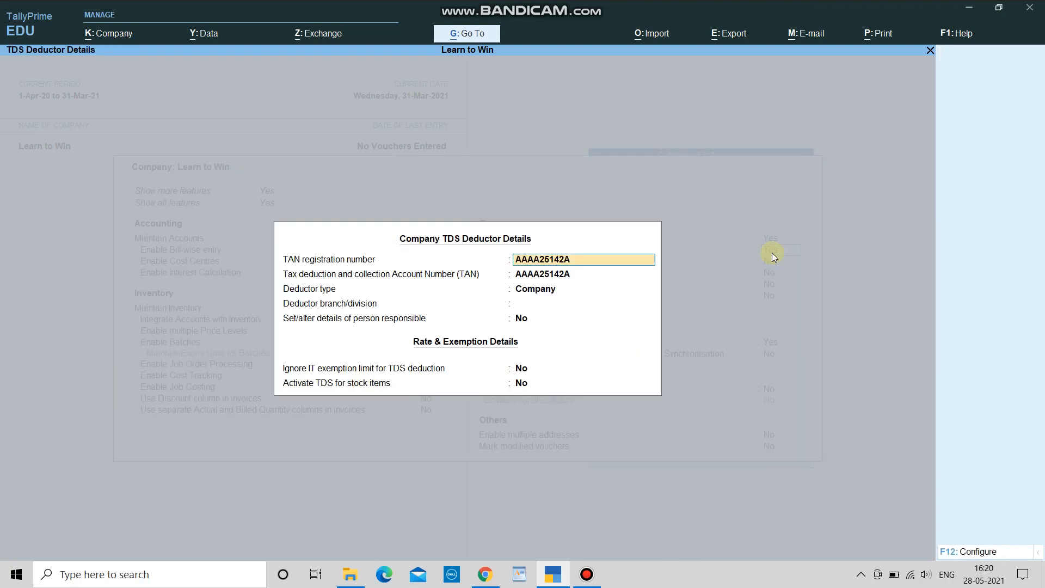
key("Return")
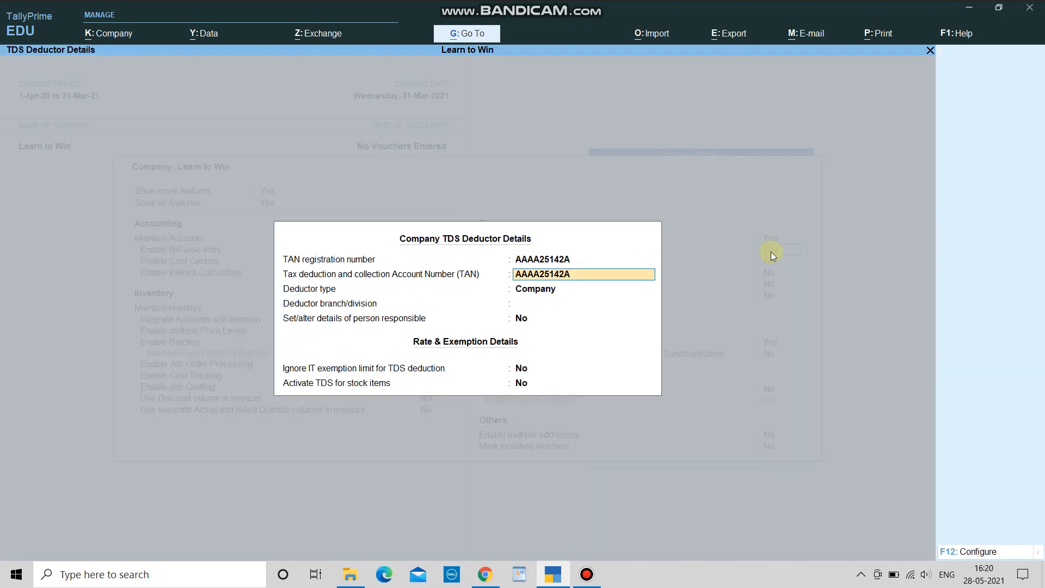
key("Return")
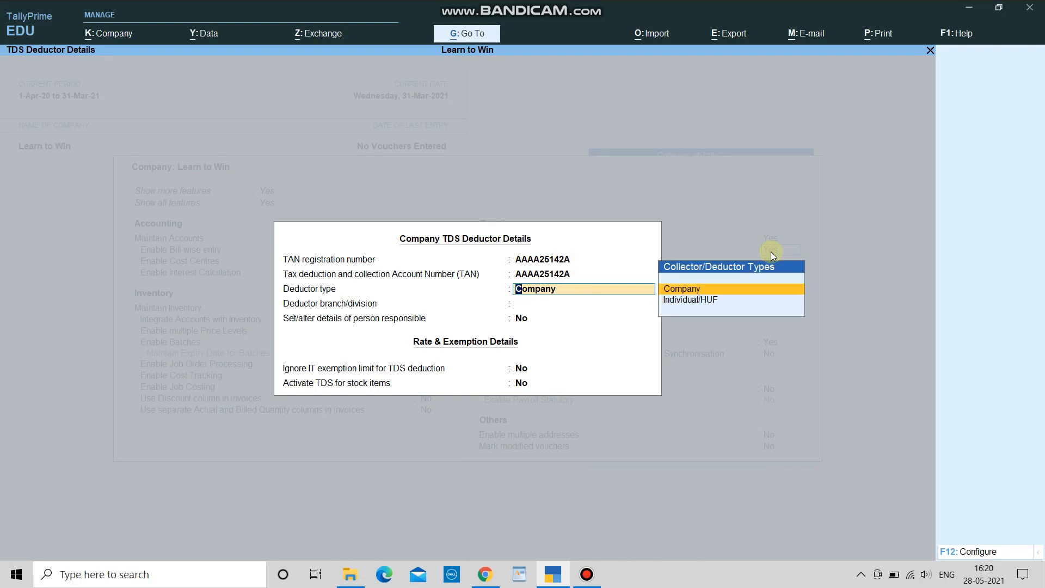
key("Down")
key("Up")
key("Return")
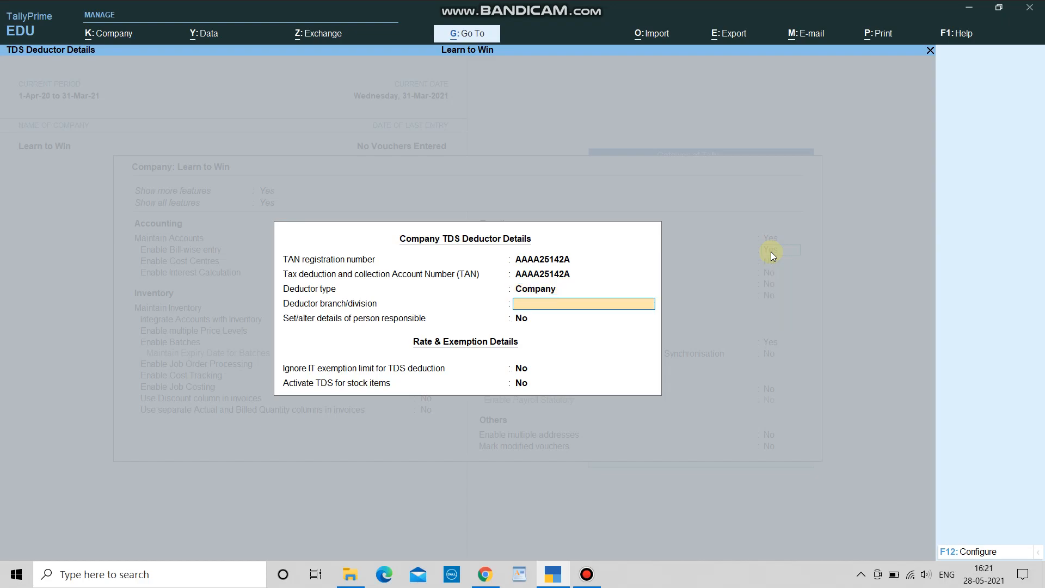
key("Return")
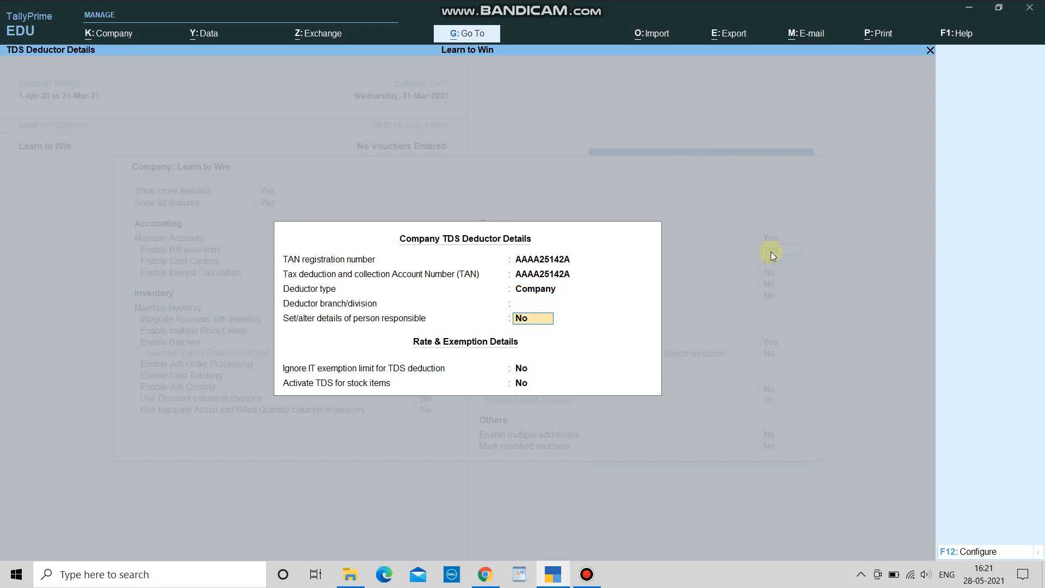
Step: Set person-responsible details to Yes, complete them, and save the company features
type("y")
key("Return")
key("Return")
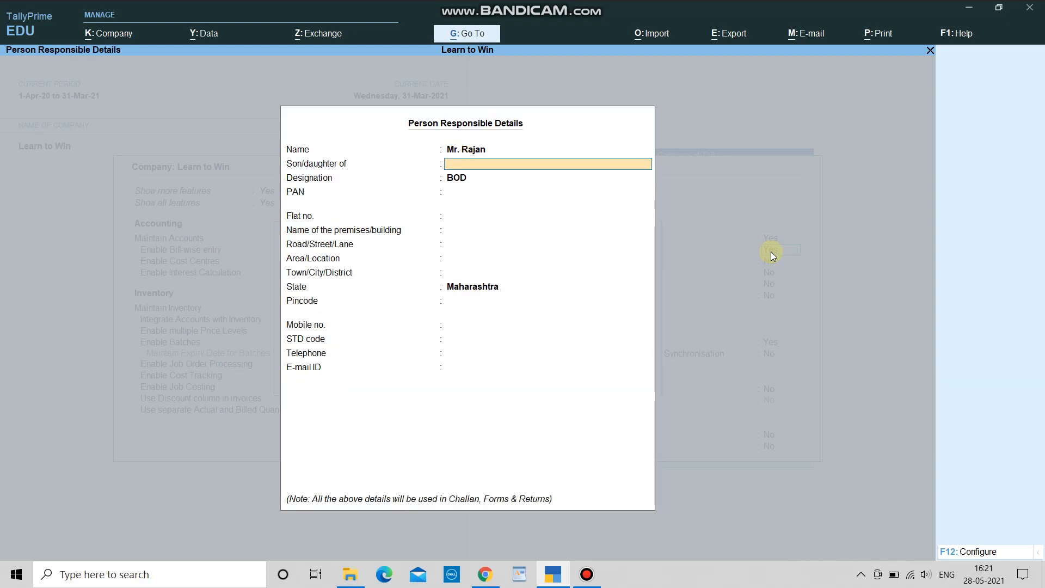
key("Return")
key("Return")
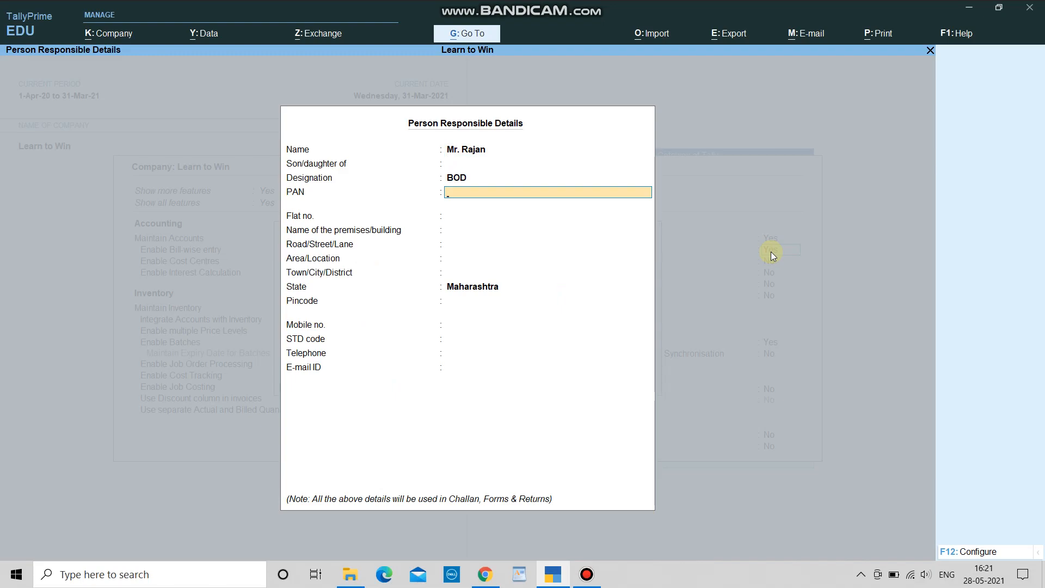
key("Return")
key("Return")
key("Return")
key("Return")
key("Return")
key("Return")
key("Return")
key("Return")
key("Return")
key("Return")
key("Return")
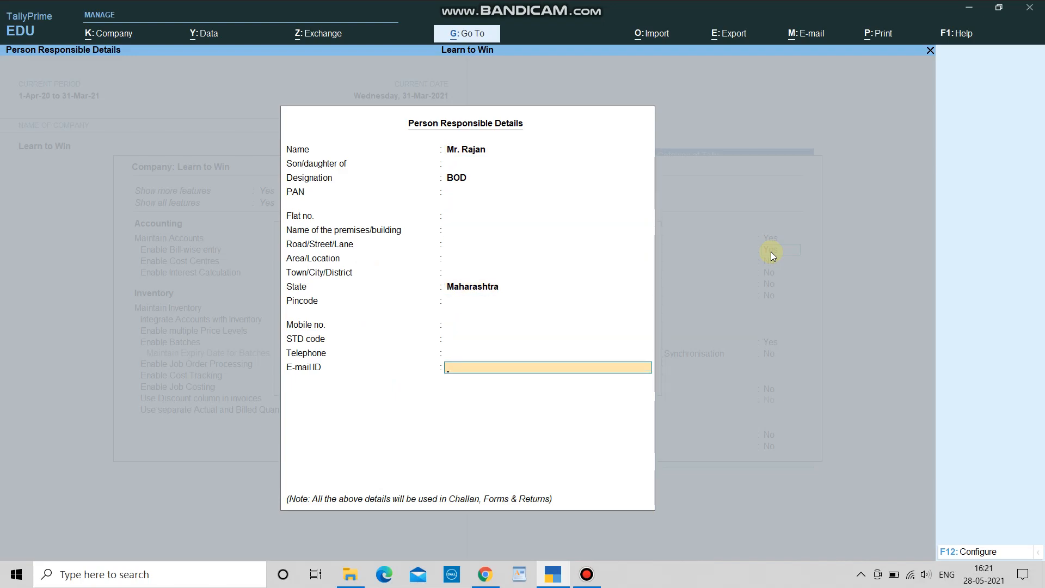
key("Return")
key("Return")
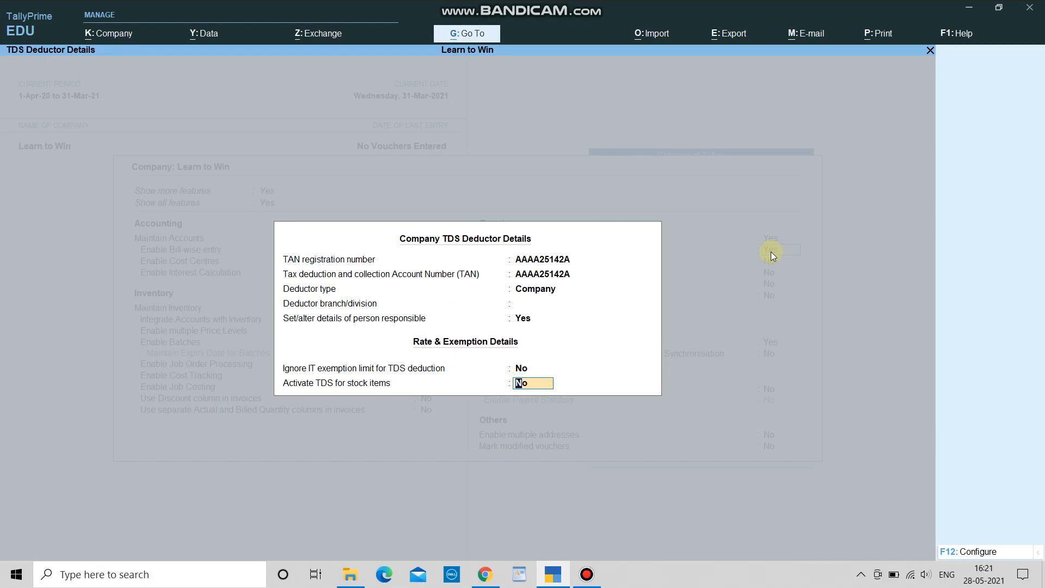
key("Return")
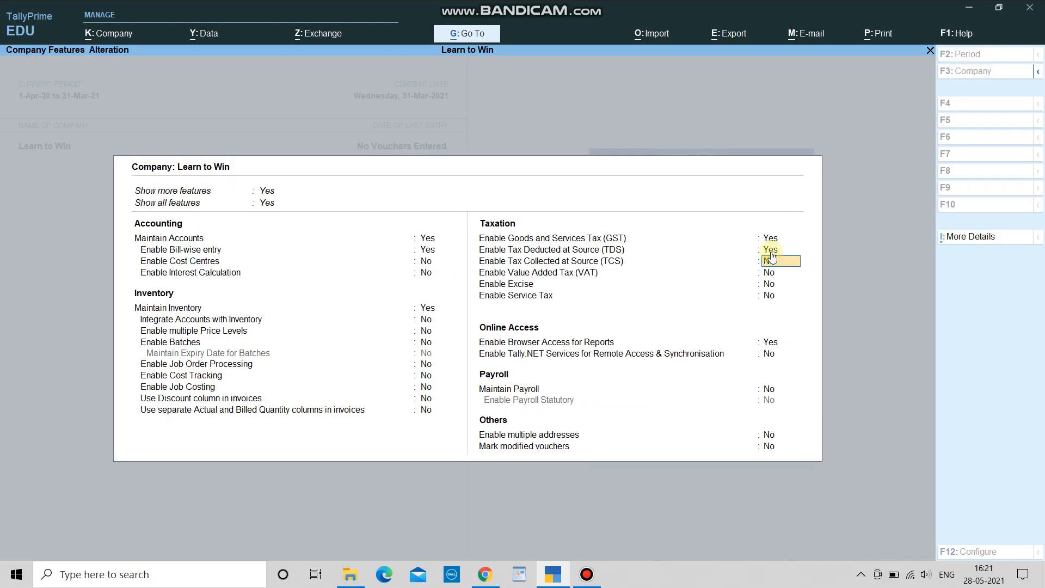
key("ctrl")
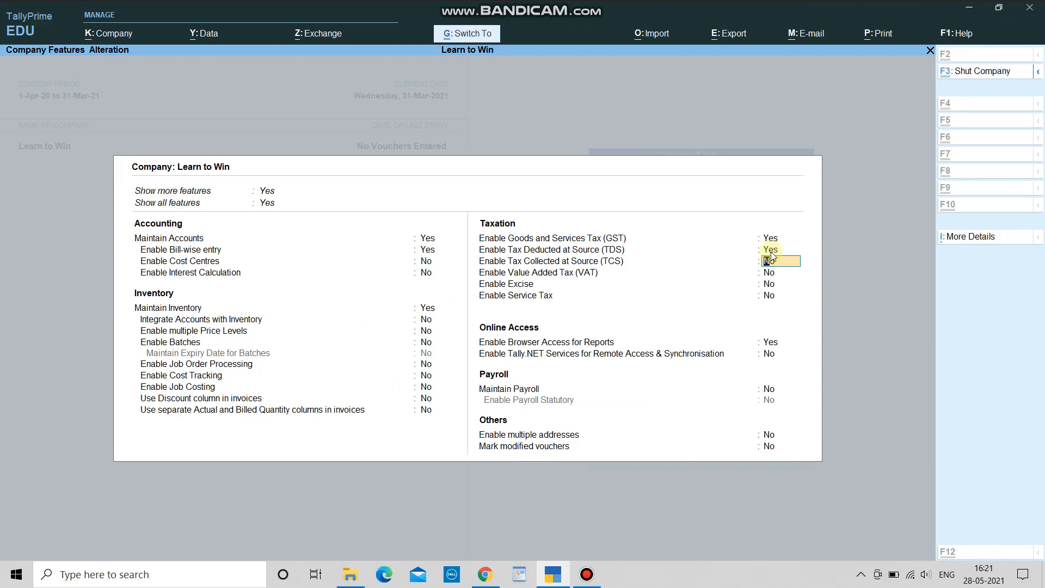
key("ctrl+a")
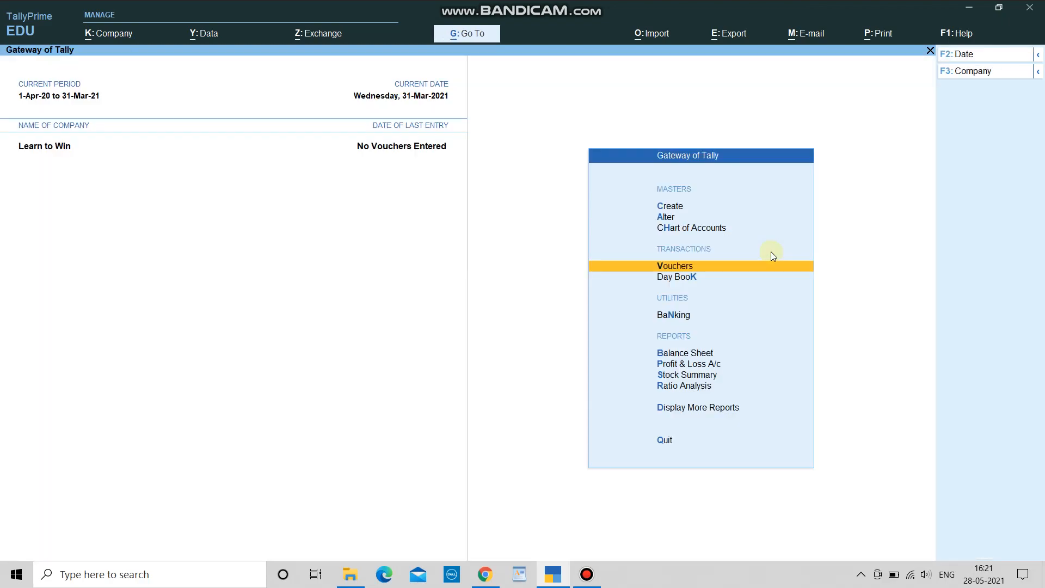
Step: In a new journal voucher, create ledger 'Commission & Brokerage' under Indirect Expenses
key("Return")
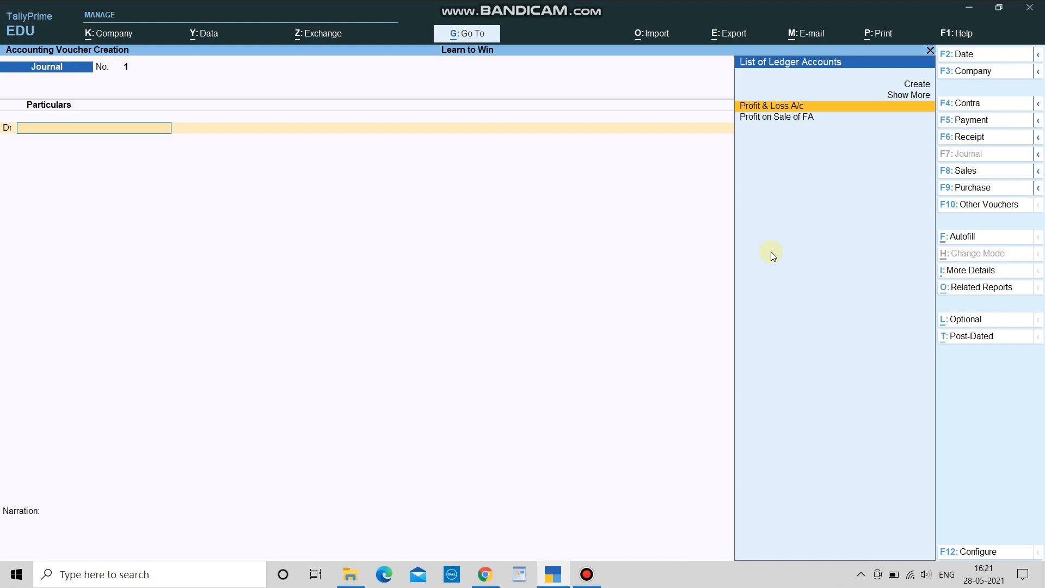
key("alt+c")
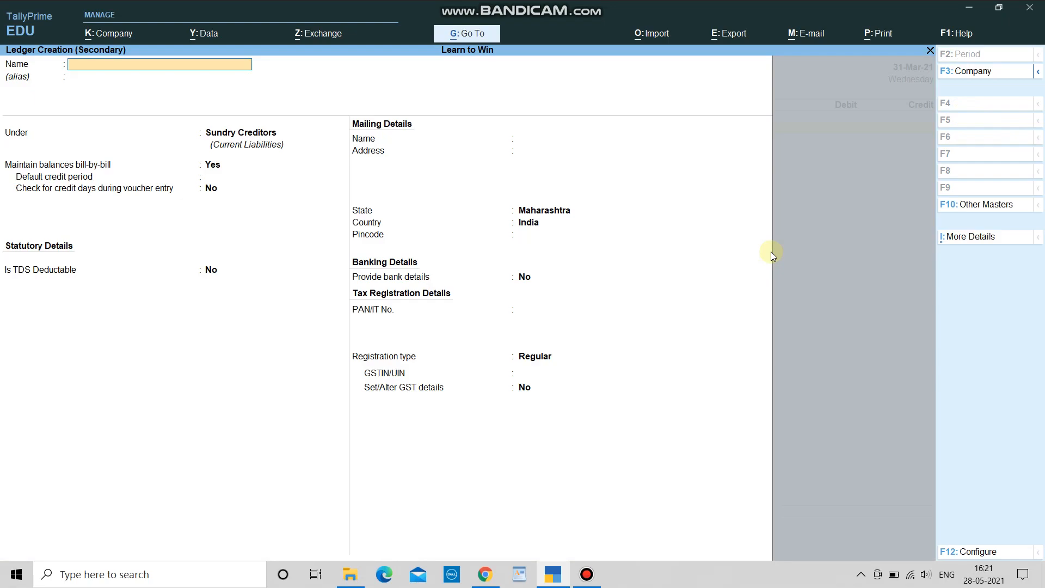
type("B")
key("BackSpace")
type("Commis")
key("BackSpace")
type("ission & Brokerage")
key("Return")
key("Return")
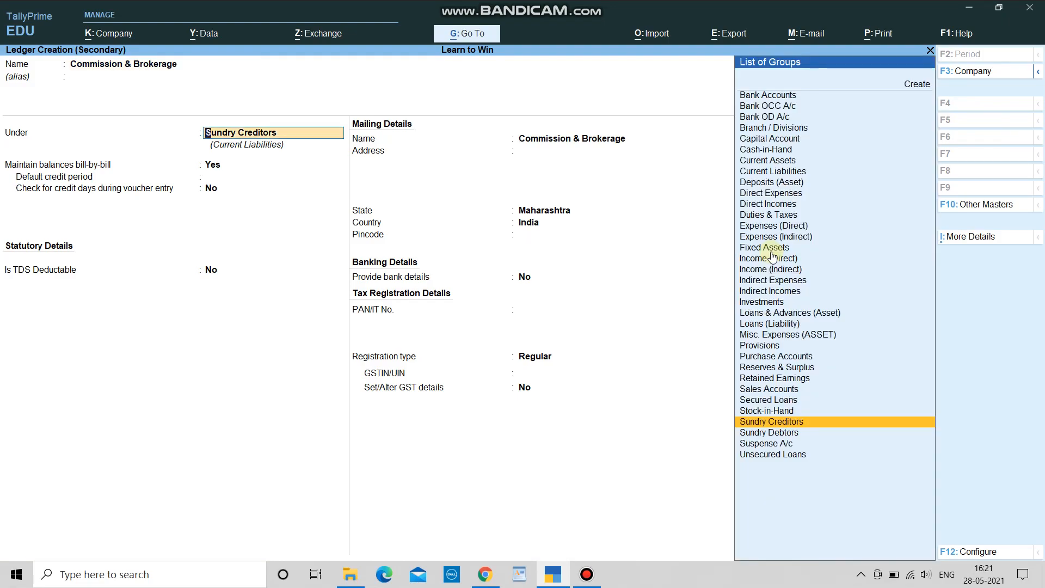
type("Ind")
key("Up")
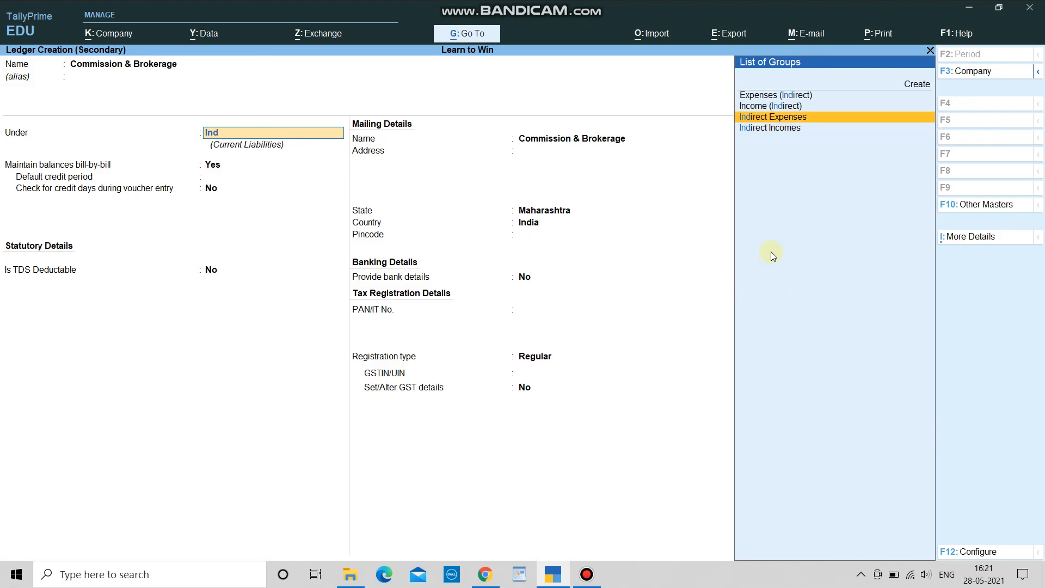
key("Return")
key("Return")
key("Return")
key("Return")
key("Return")
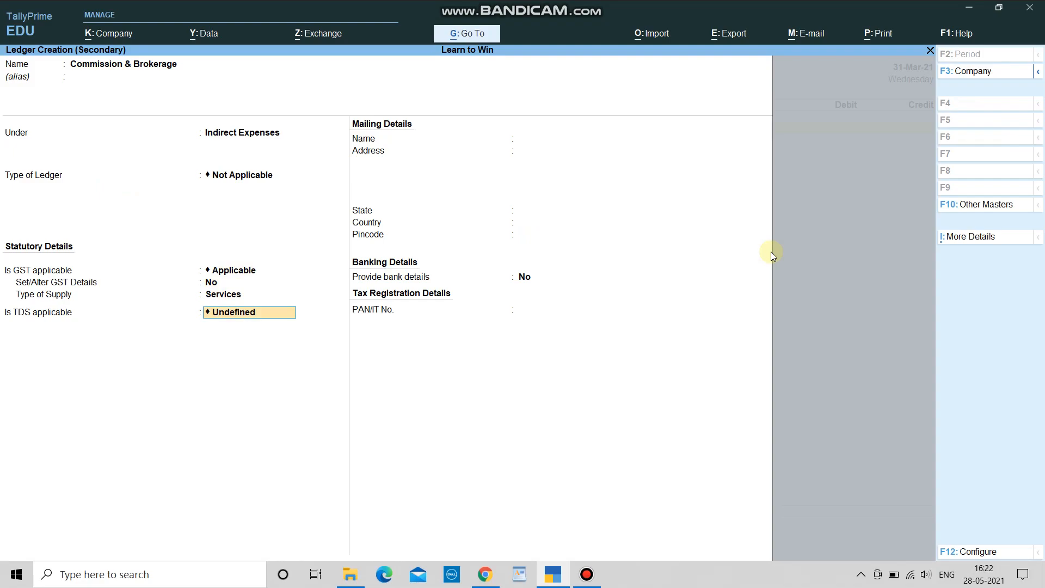
Step: Mark TDS as Applicable for the ledger and choose Create for its nature of payment
key("BackSpace")
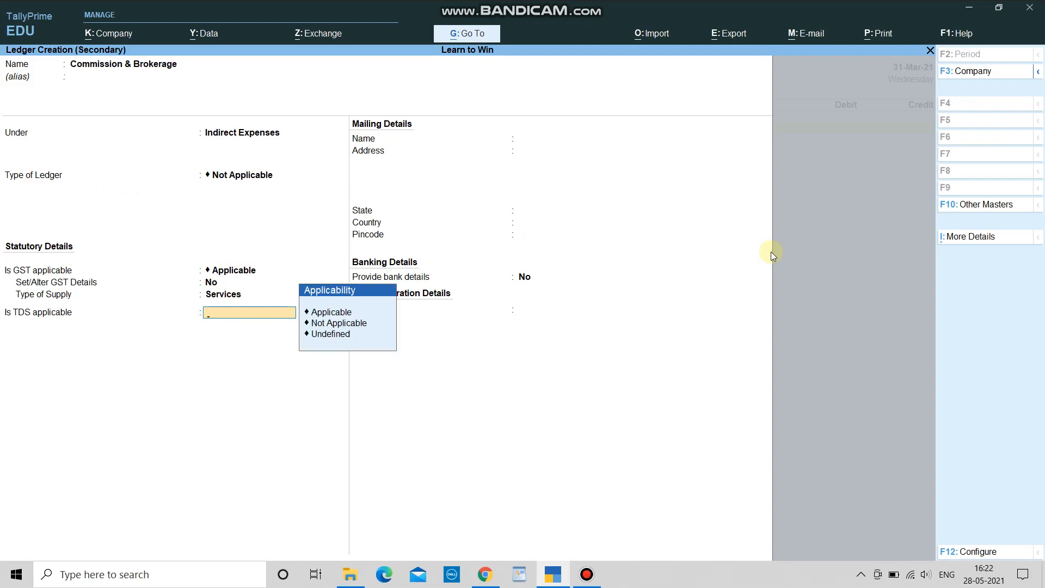
key("Down")
key("Down")
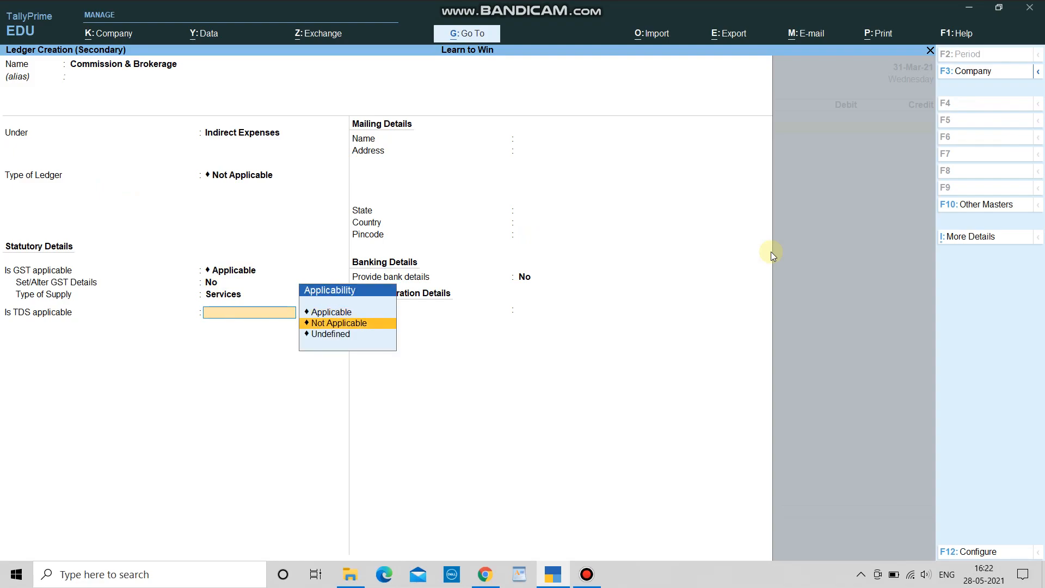
key("Down")
key("Up")
key("Up")
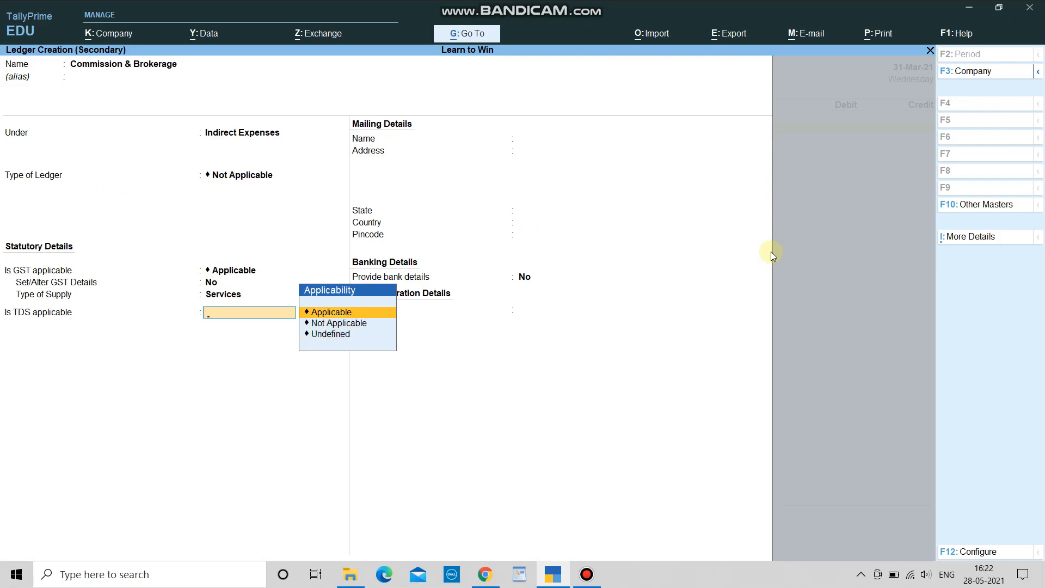
key("Return")
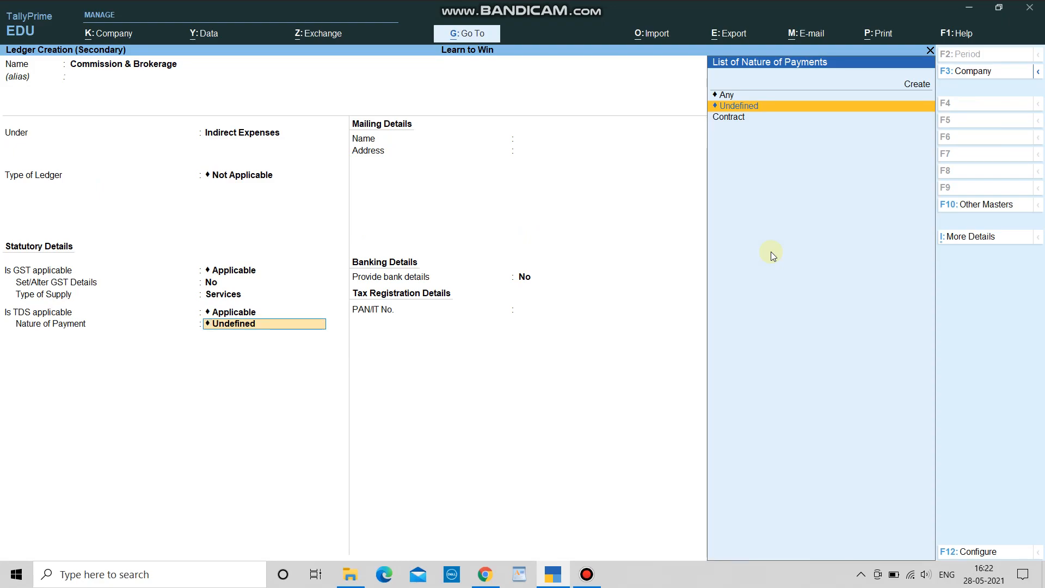
key("Down")
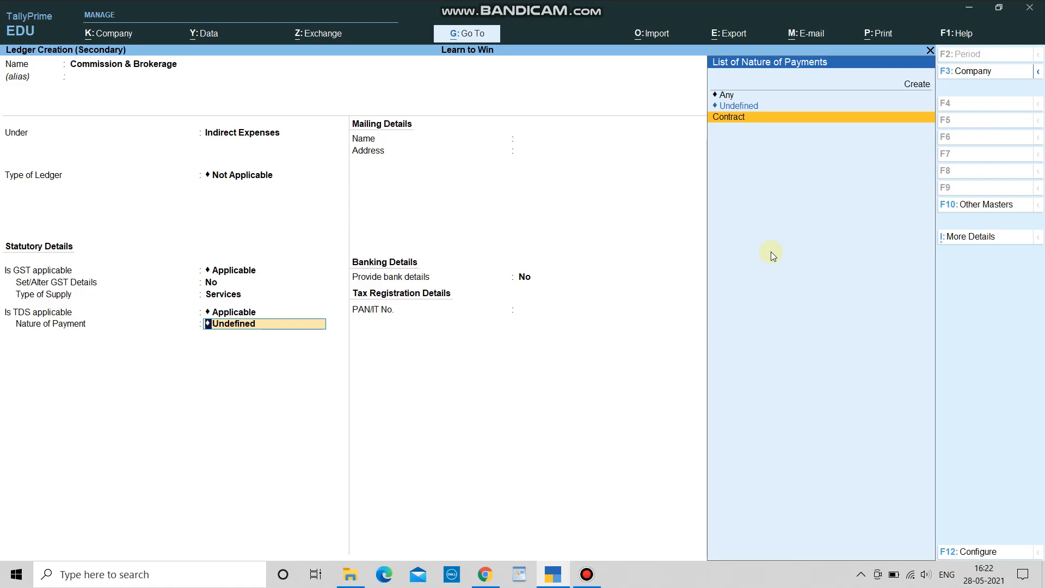
key("Up")
key("Up")
key("Up")
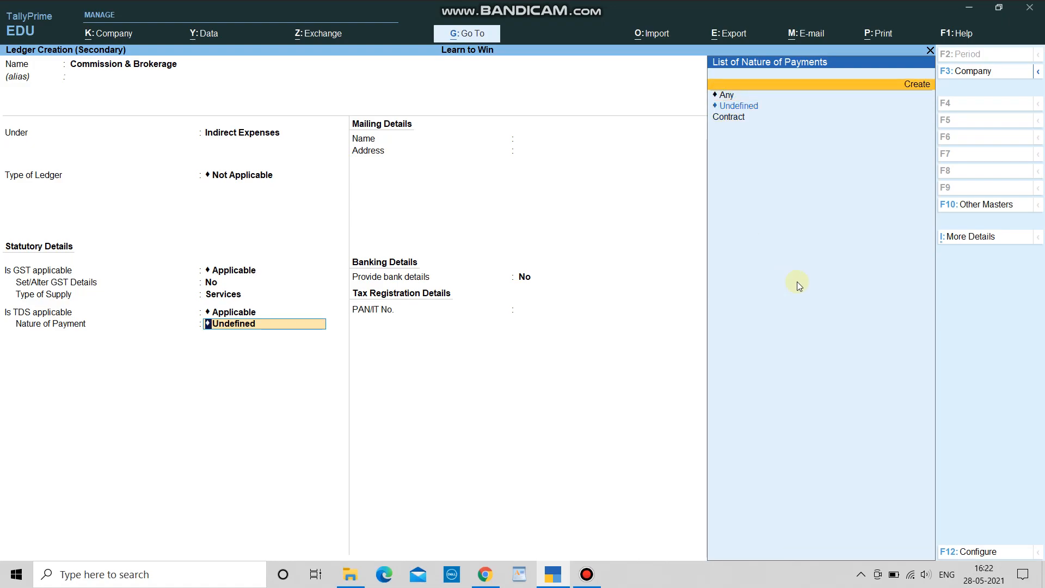
Step: Name the nature of payment 'Commission & Brokerage' with section 194H and payment code 94H
left_click(890, 91)
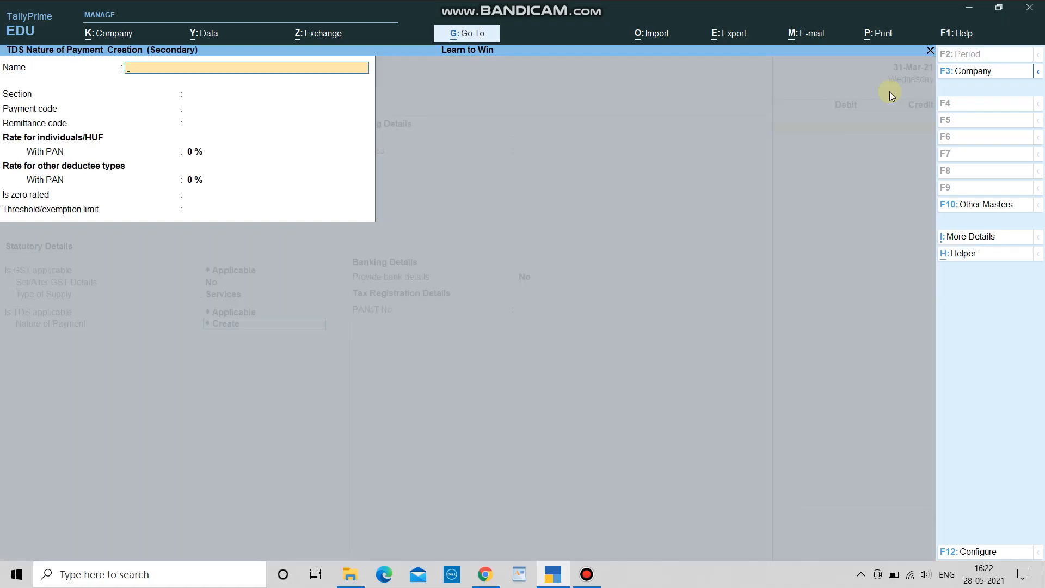
type("Commission &")
key("BackSpace")
type("* B")
key("BackSpace")
key("BackSpace")
key("BackSpace")
type("& Brokerage")
key("Return")
type("194H")
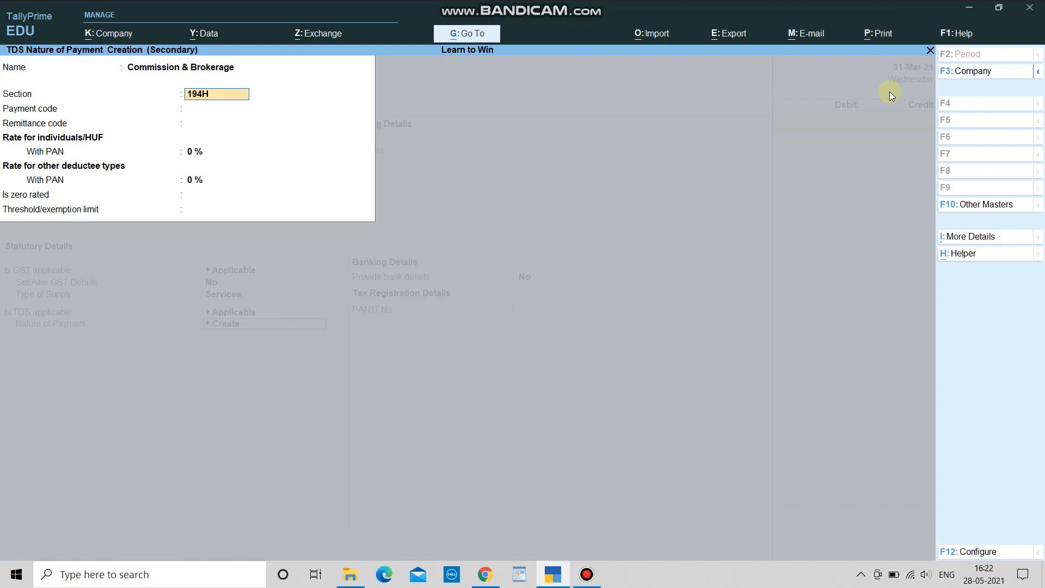
key("Return")
type("49")
key("BackSpace")
key("BackSpace")
type("94H")
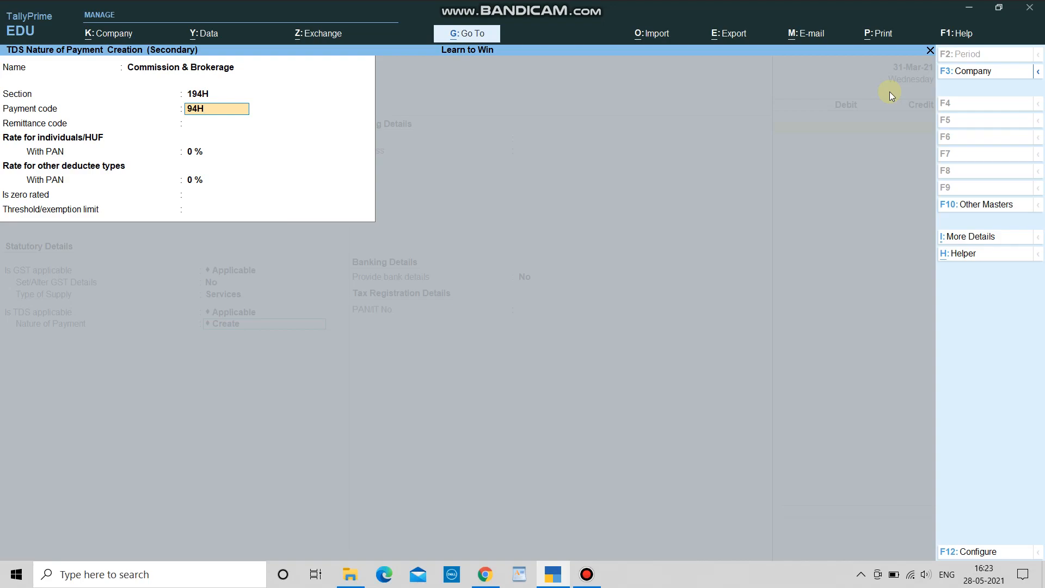
key("Return")
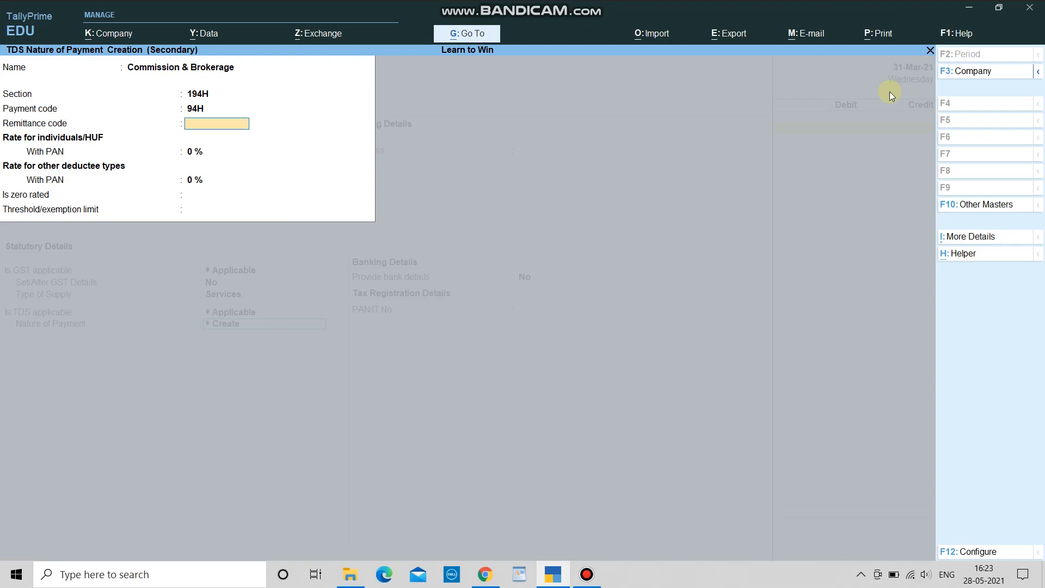
key("Return")
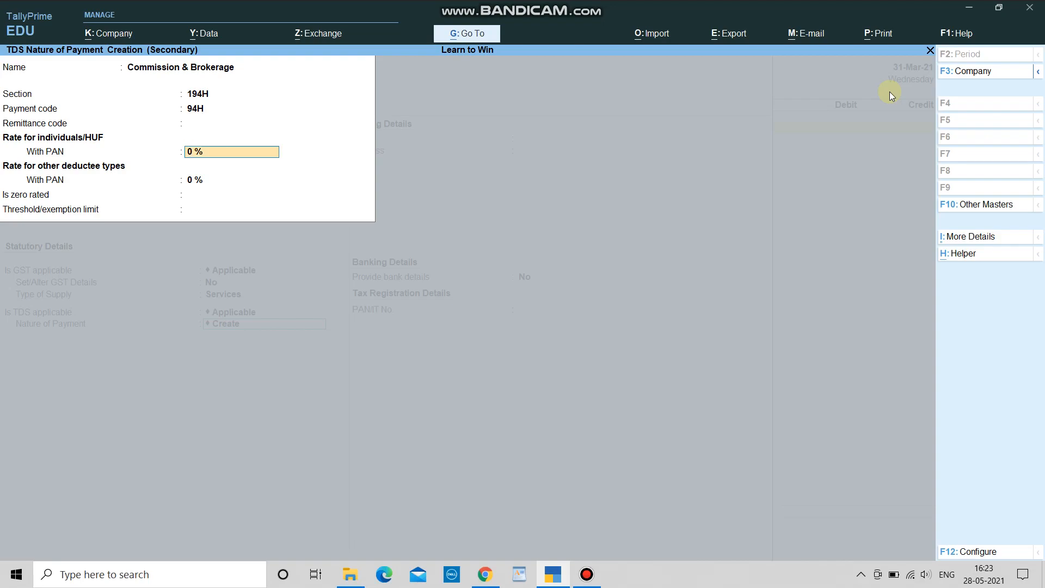
Step: Set 5% rates for individuals and others, a 15,000 threshold, and accept the ledger
type("5")
key("Return")
type("5")
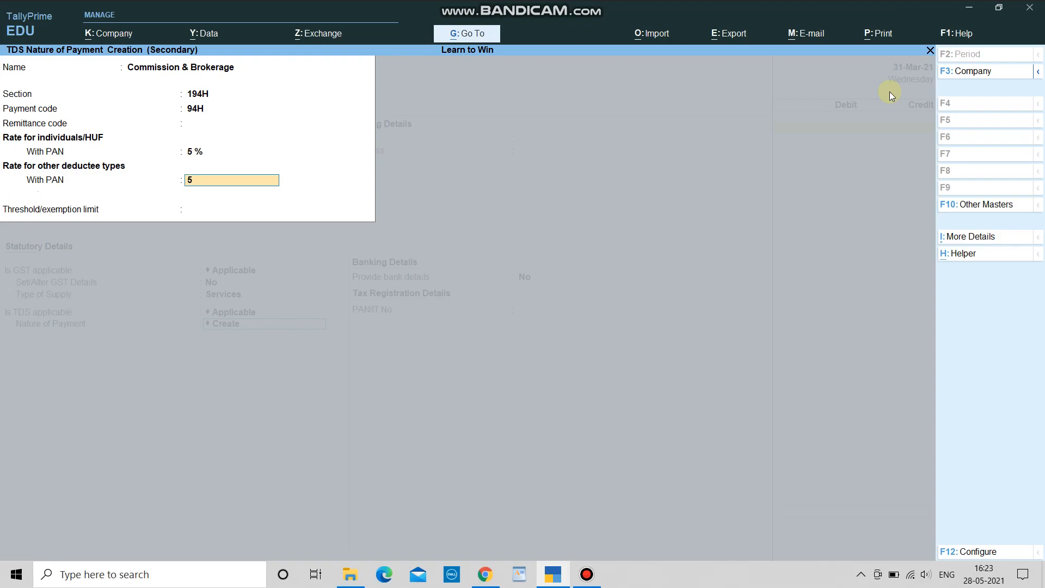
key("Return")
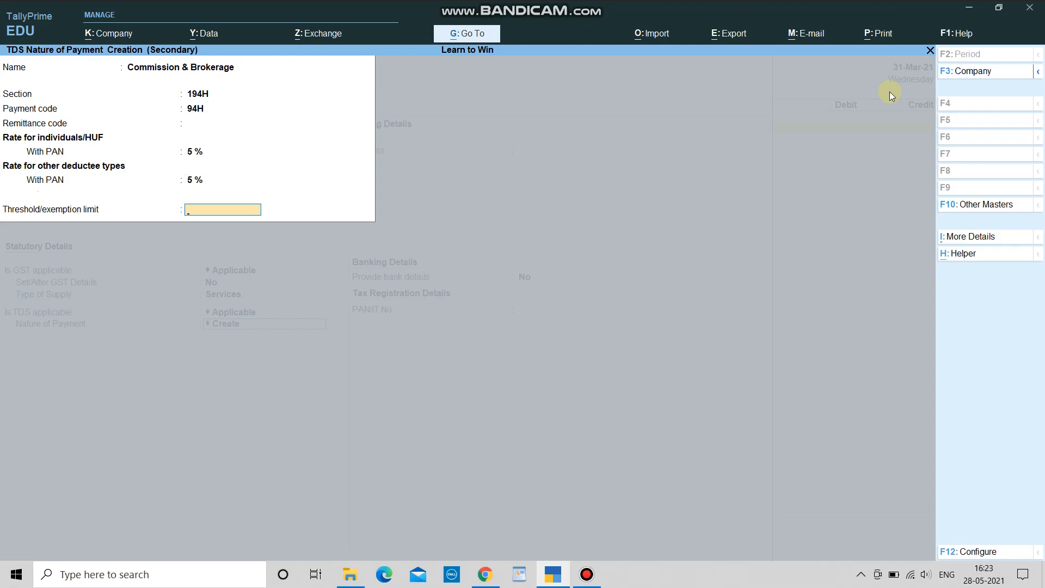
type("15,000")
key("Return")
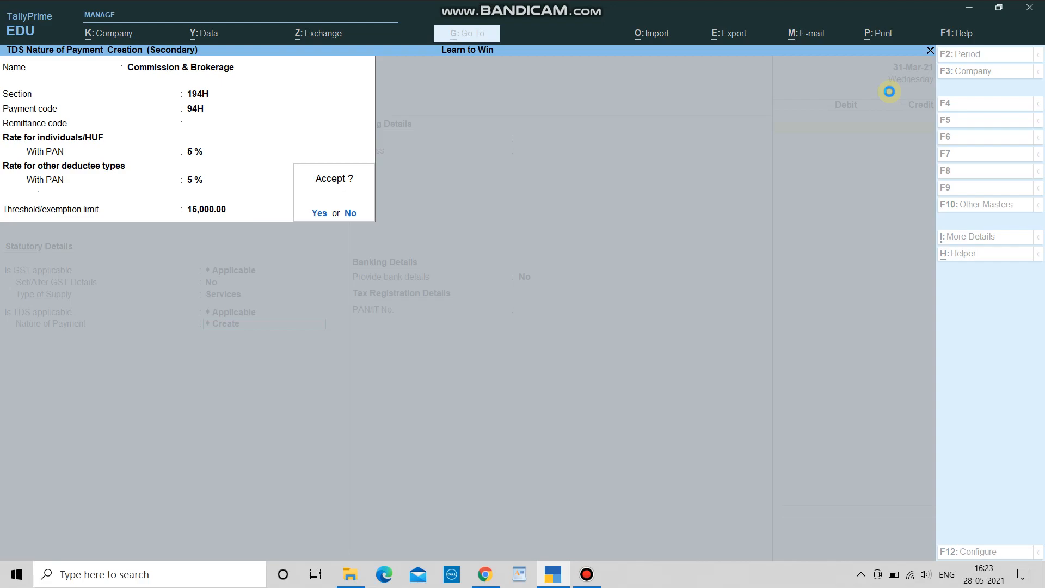
key("Return")
key("Return")
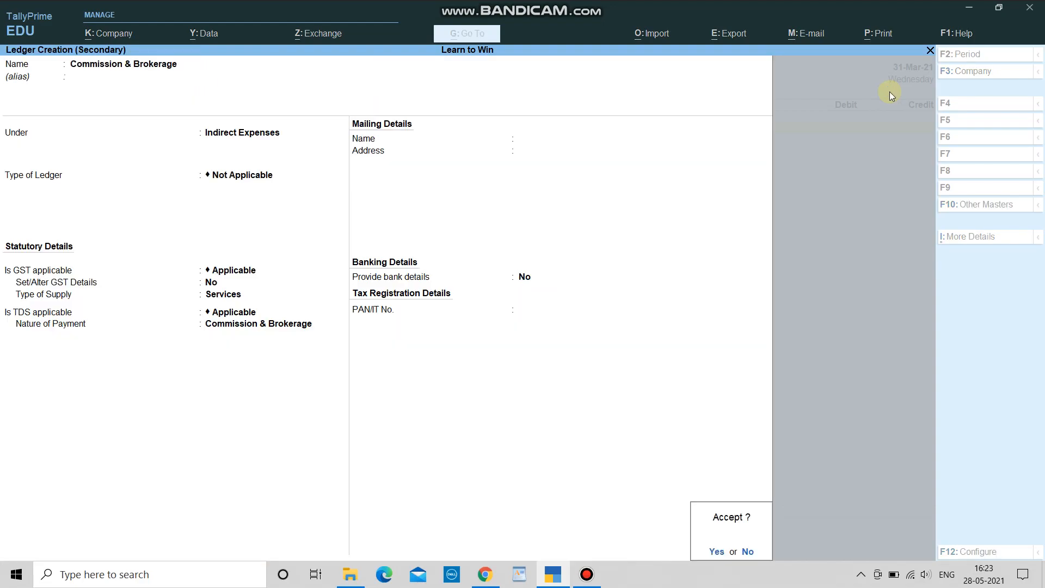
Step: Debit Commission & Brokerage 10,000 and start a new party ledger for the credit line
key("Return")
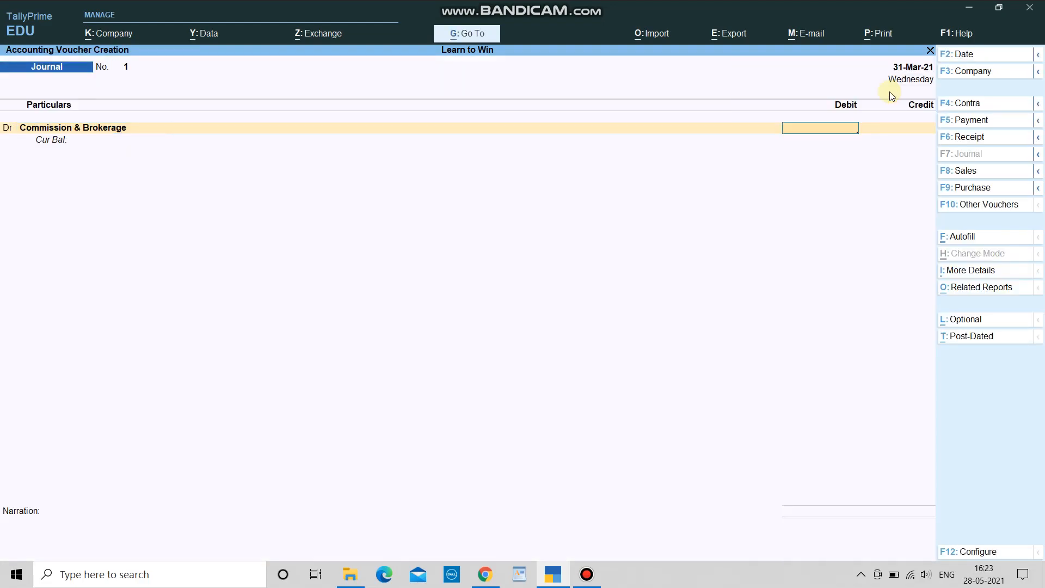
type("10000")
key("Return")
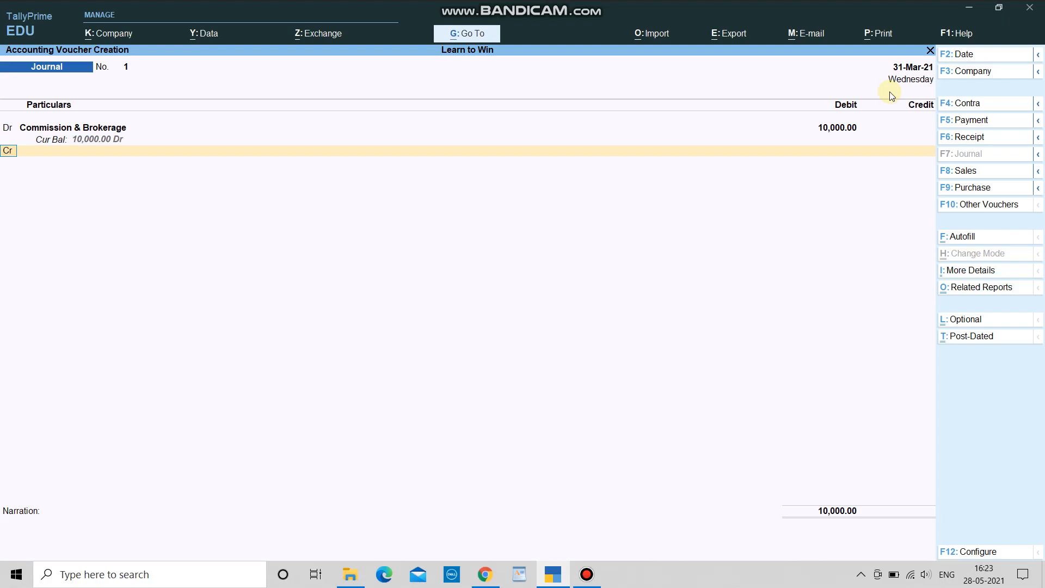
key("Return")
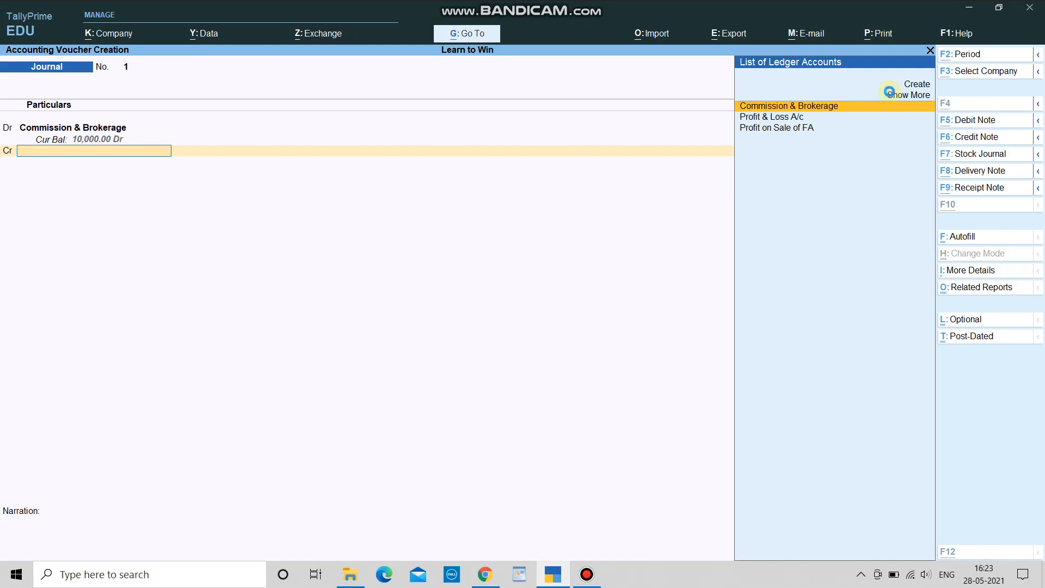
left_click(890, 88)
type("M")
type("Shayam")
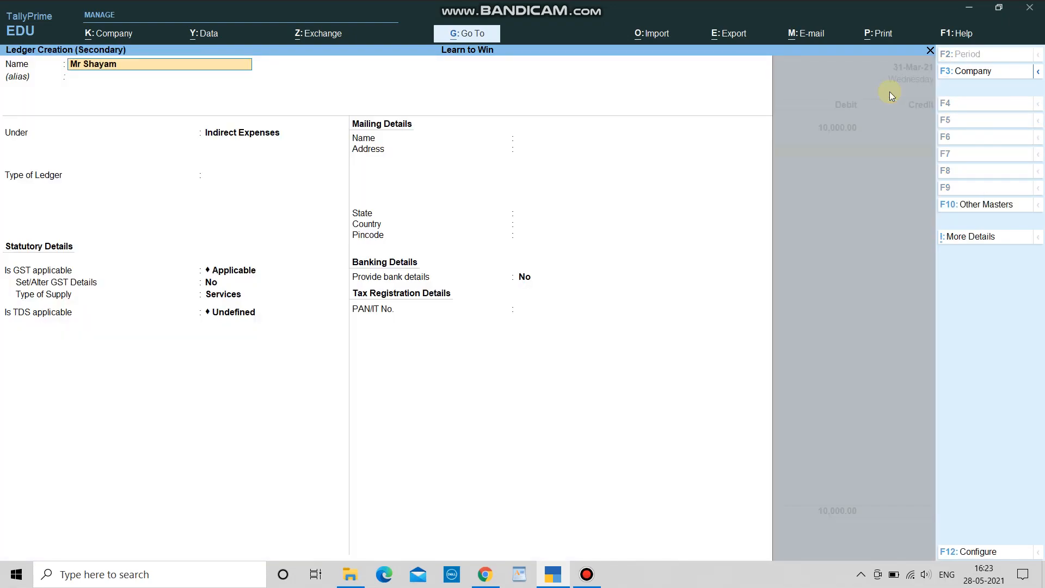
key("Return")
key("Return")
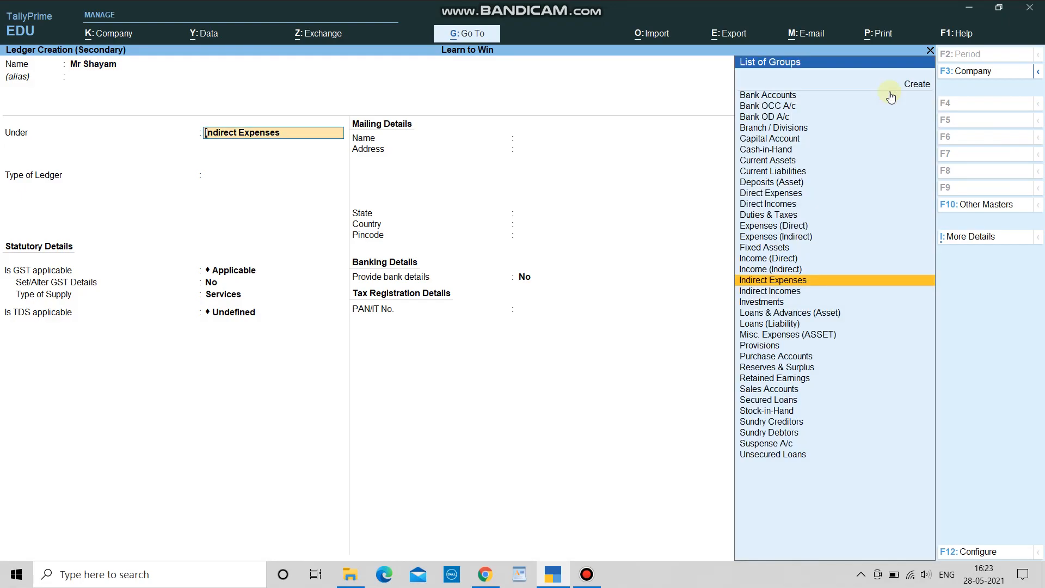
Step: Put the party under Sundry Creditors, TDS deductible as Individual/HUF - Resident, deducted in same voucher
type("Sund")
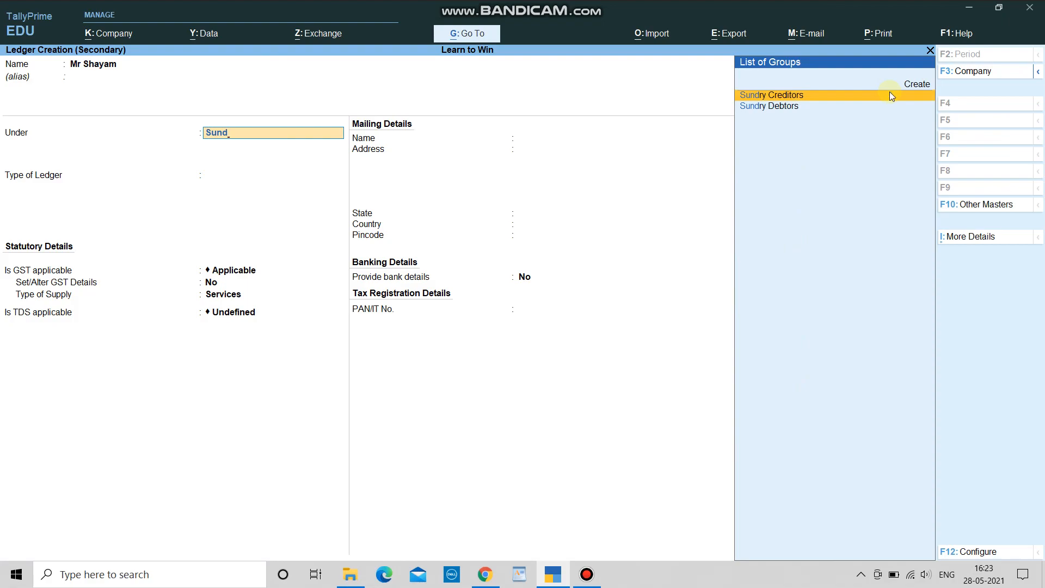
key("Return")
key("Return")
key("Return")
key("Return")
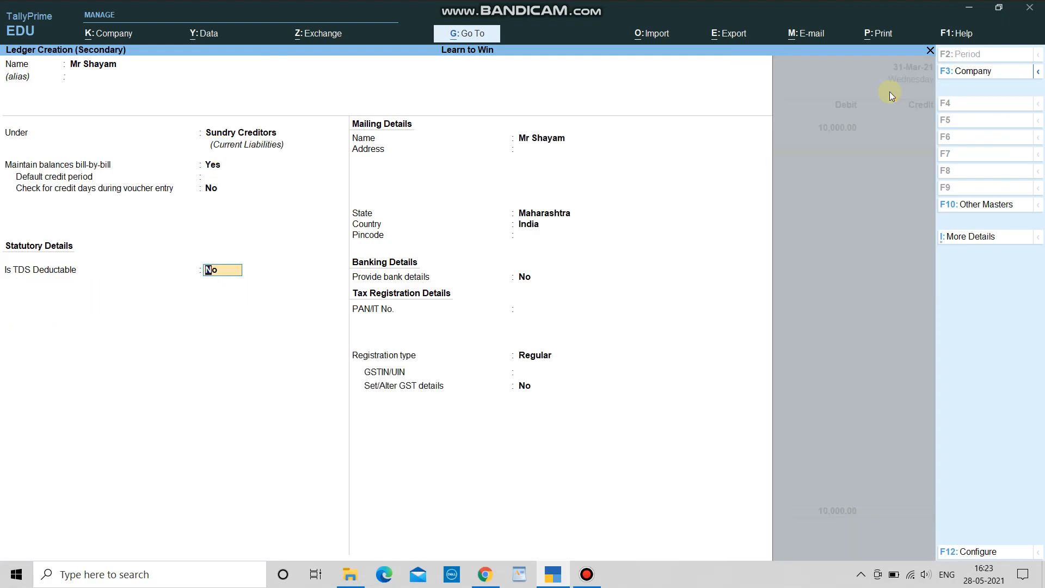
type("y")
key("Return")
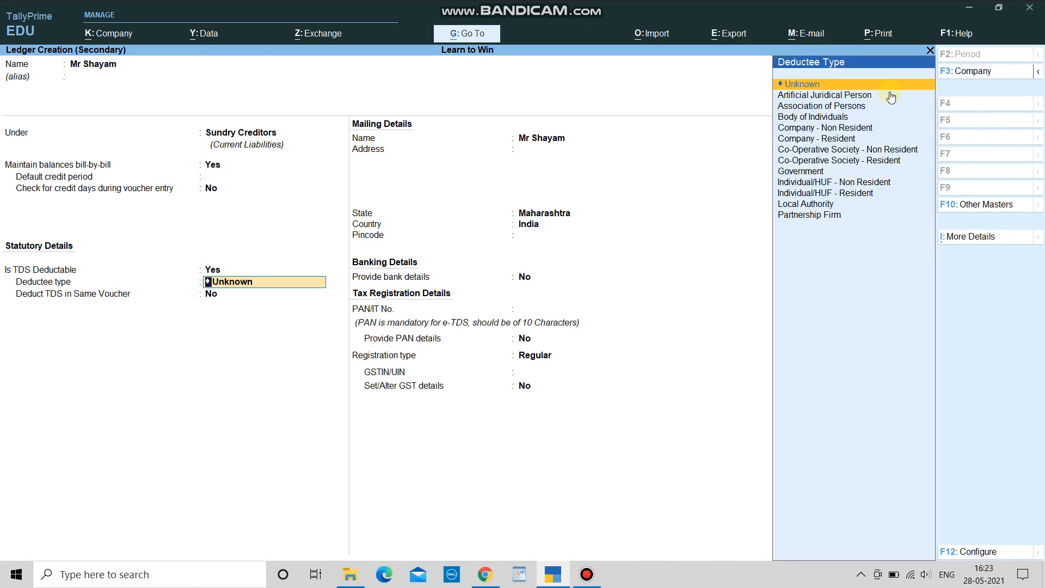
key("Down")
key("Down")
key("Down")
key("Down")
key("Down")
key("Down")
key("Down")
key("Down")
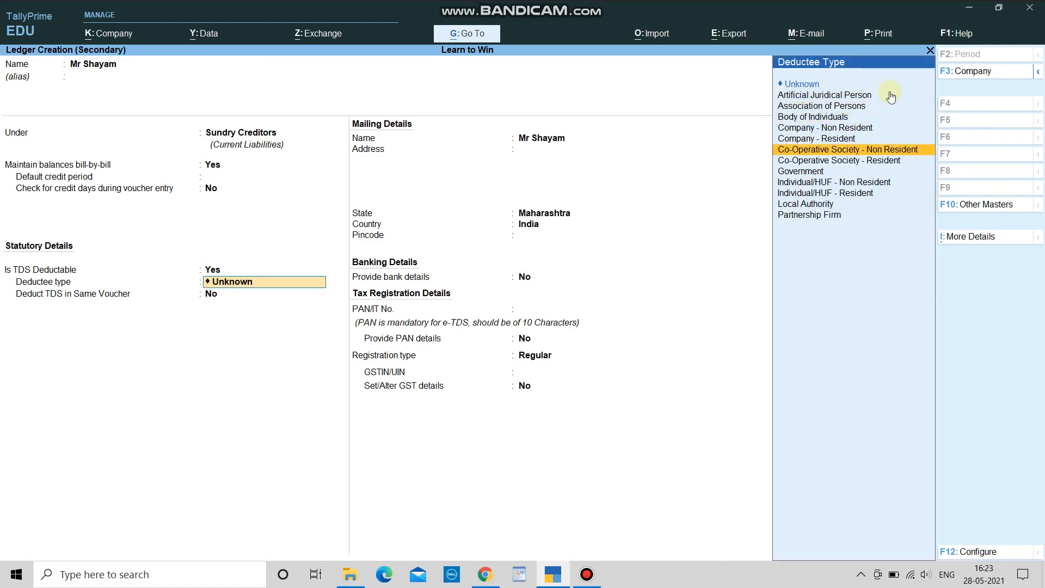
key("Down")
key("Down")
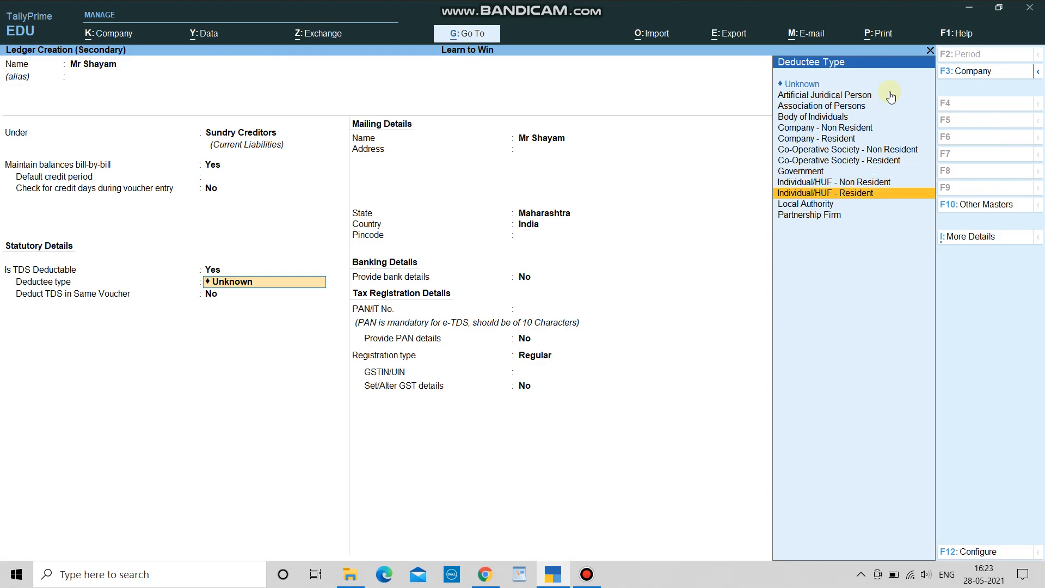
key("Return")
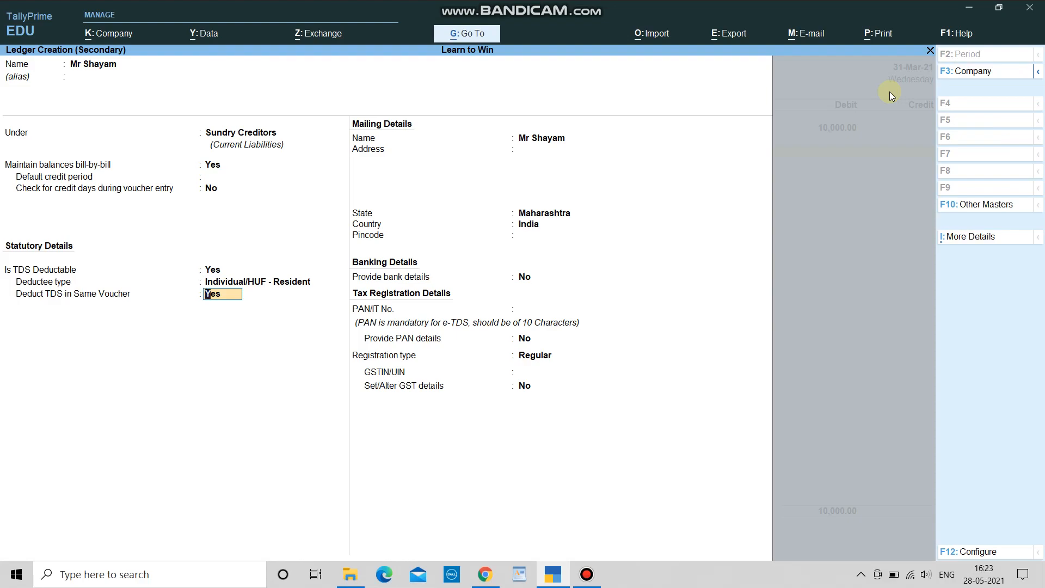
key("Return")
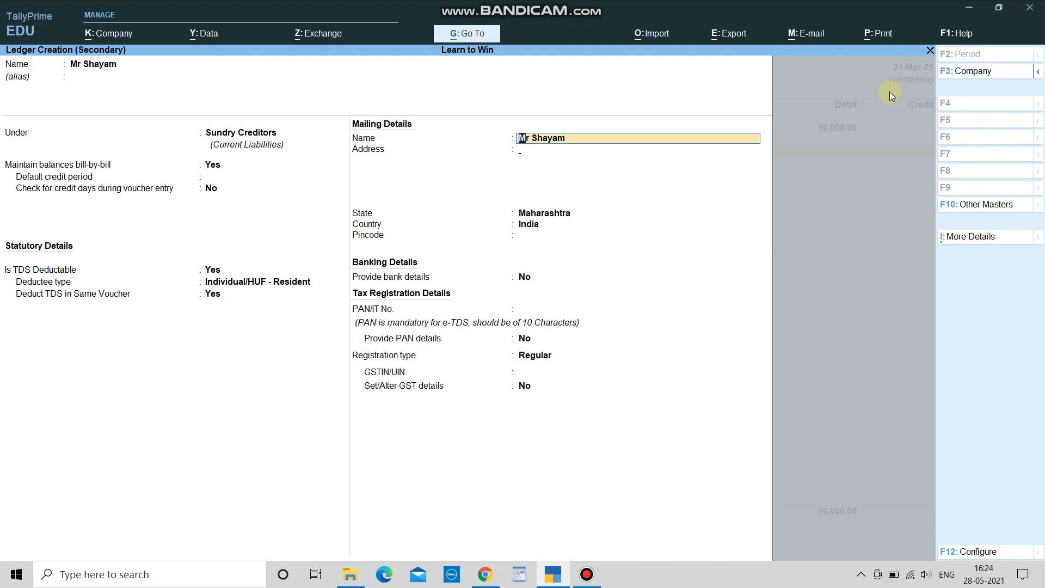
Step: Enter the party's PAN, keep Regular registration, skip GST number, and finish the ledger
key("Return")
key("Return")
key("Return")
key("Return")
key("Return")
key("Return")
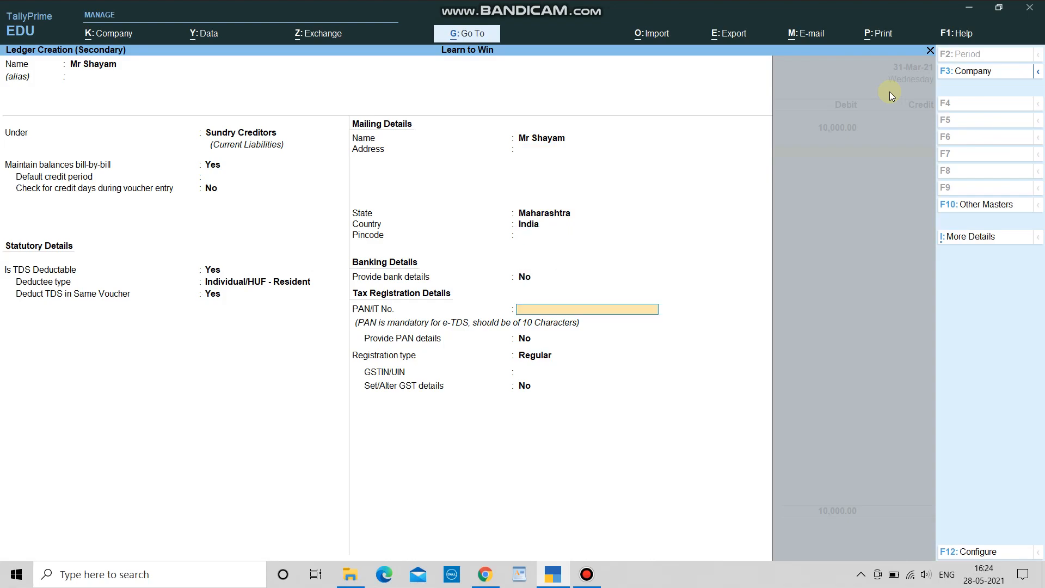
key("Return")
key("BackSpace")
key("BackSpace")
key("BackSpace")
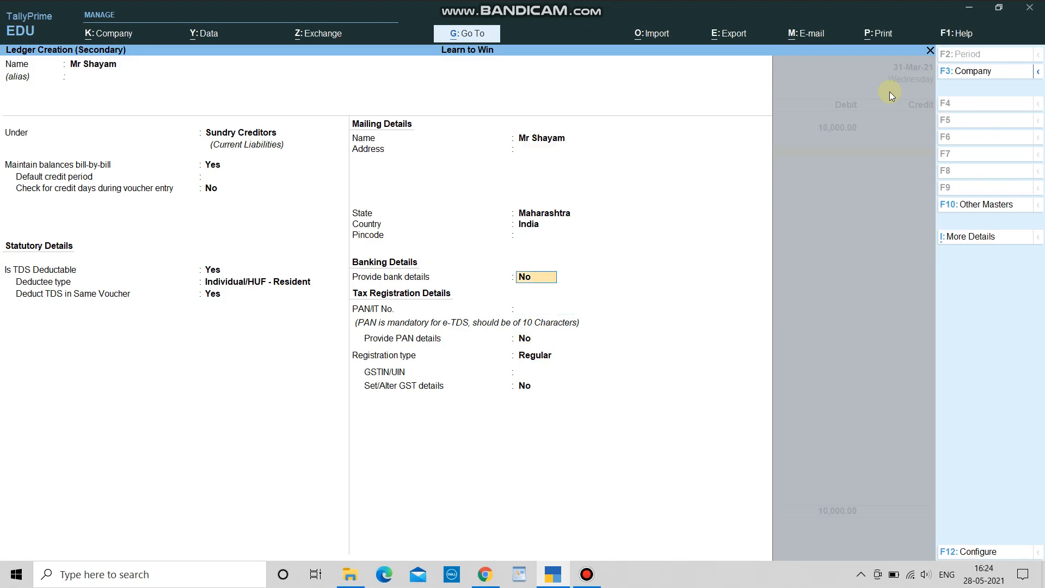
key("Return")
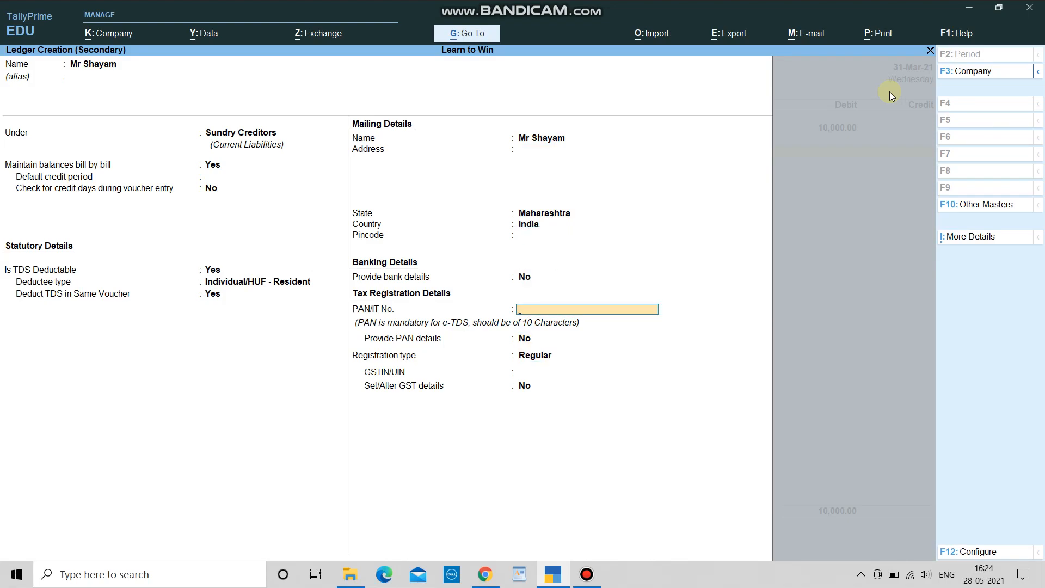
type("AAAPP2532A")
key("Return")
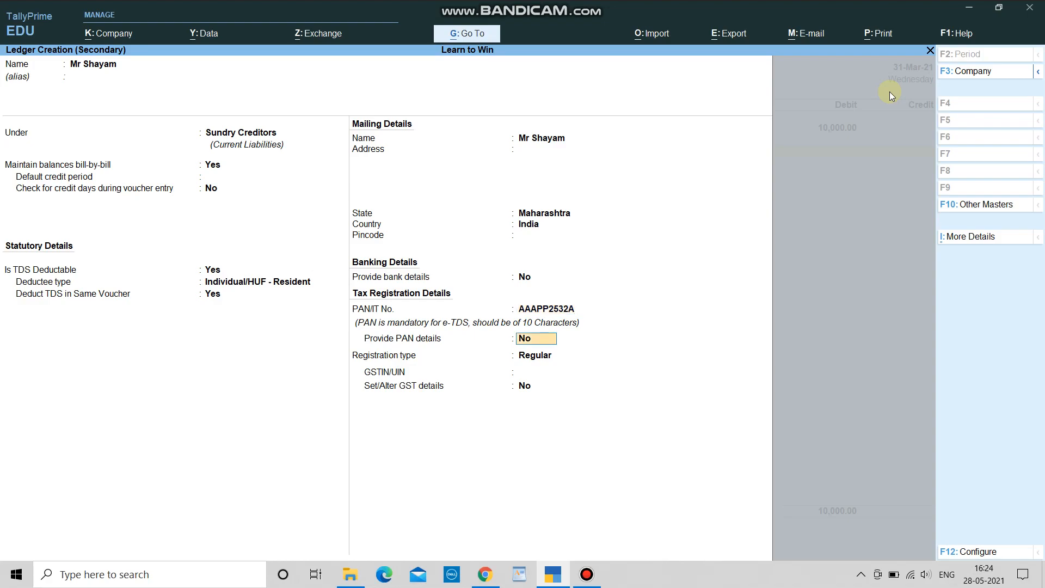
key("Return")
key("Return")
key("Return")
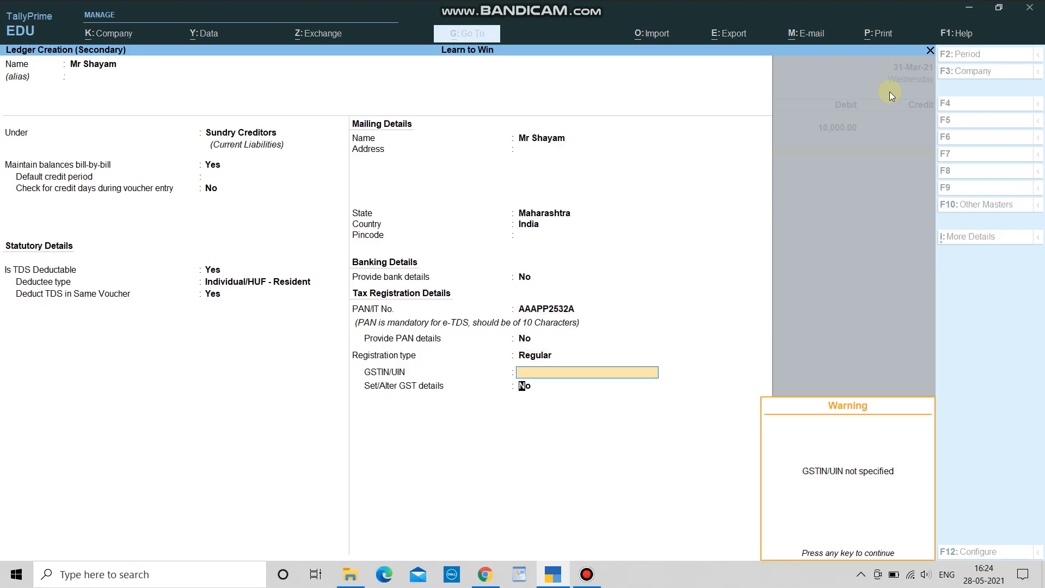
key("Return")
key("Return")
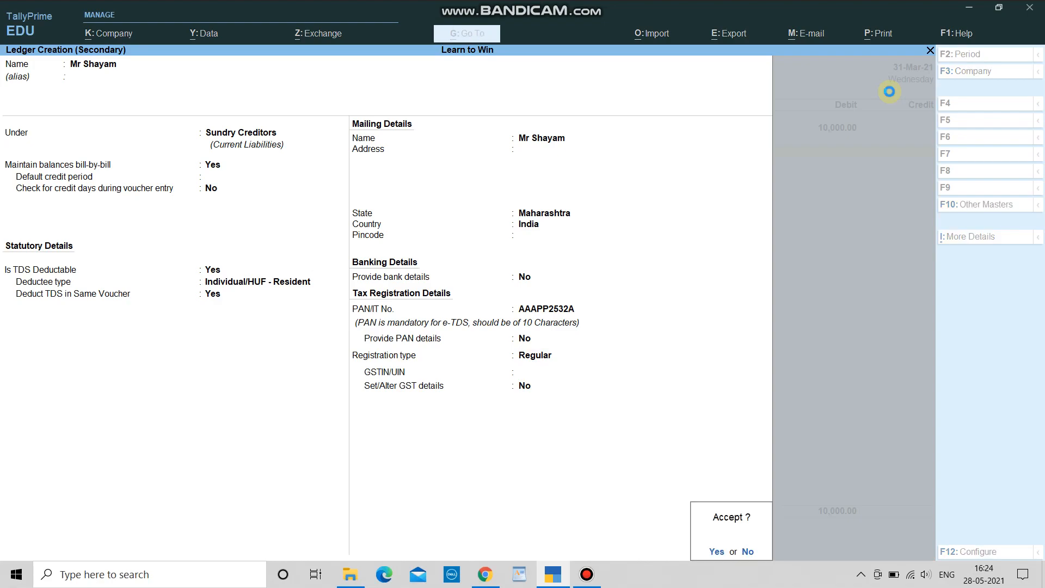
key("Return")
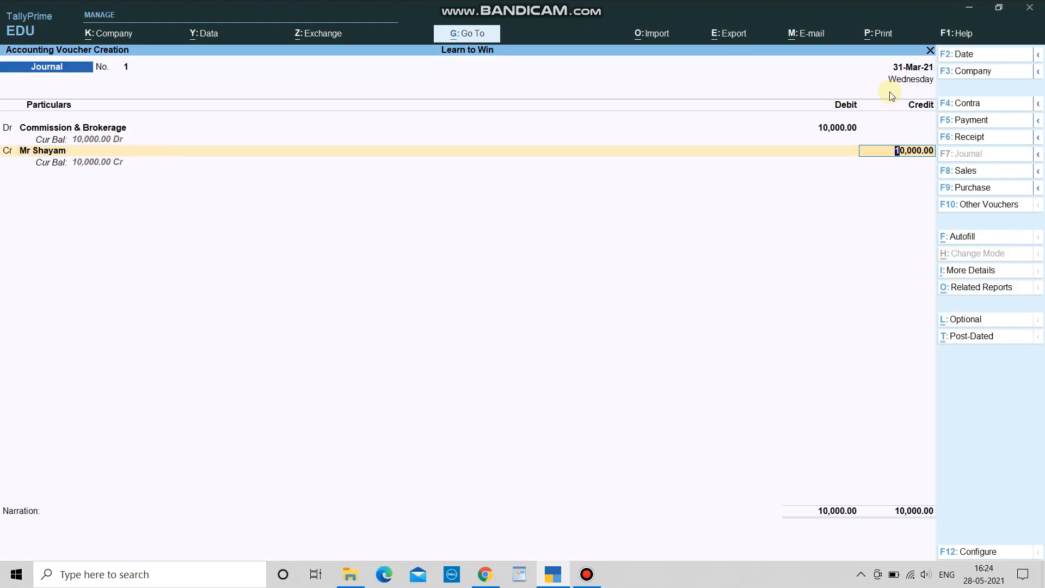
Step: Hold the party's 10,000 credit On Account and finish Journal 1 without narration
key("Return")
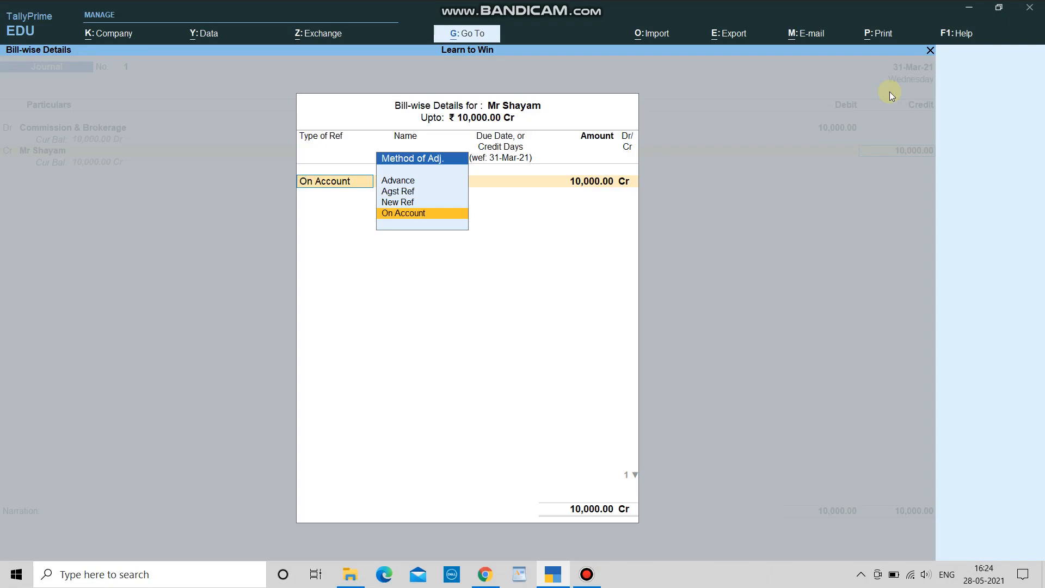
key("Return")
key("Return")
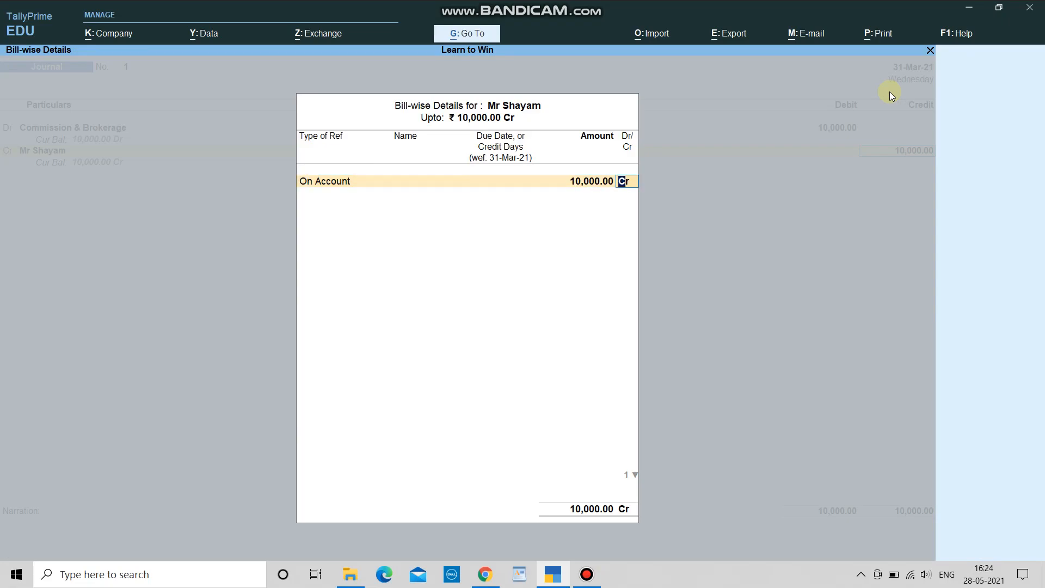
key("Return")
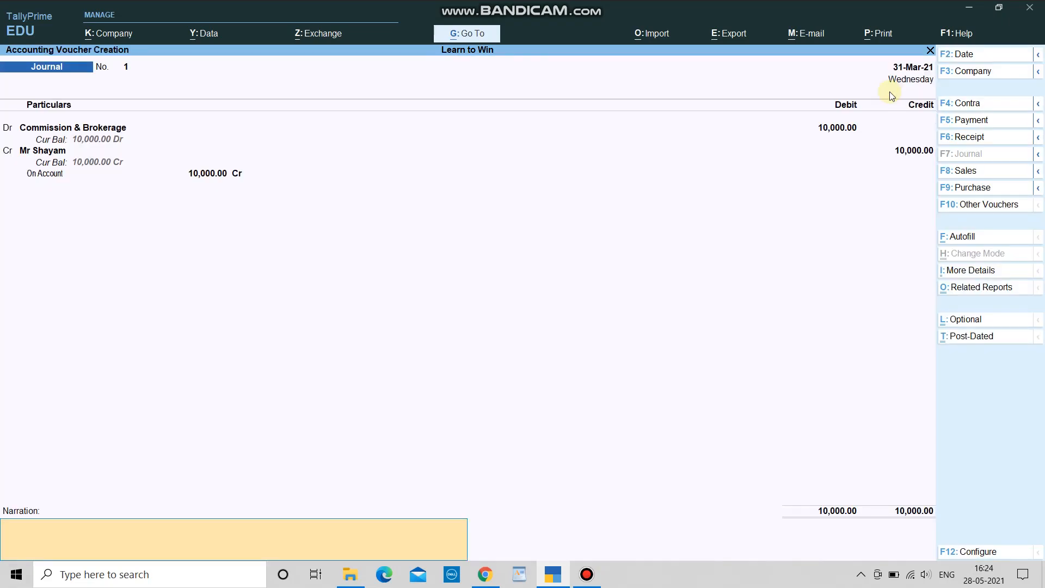
key("Return")
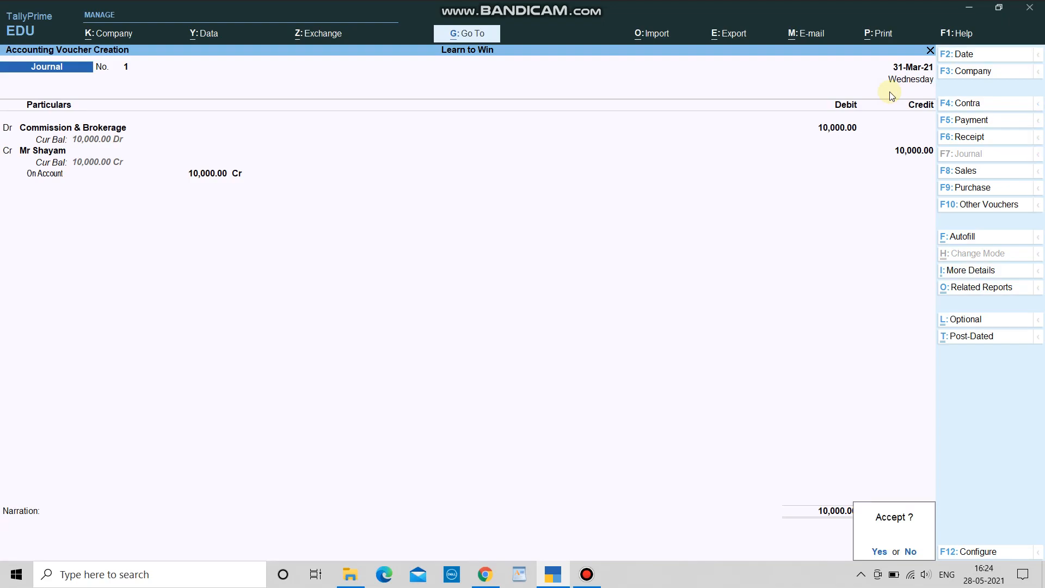
Step: Save Journal 1, then in Journal 2 debit Commission & Brokerage 25,000 and credit the party 23,750
key("Return")
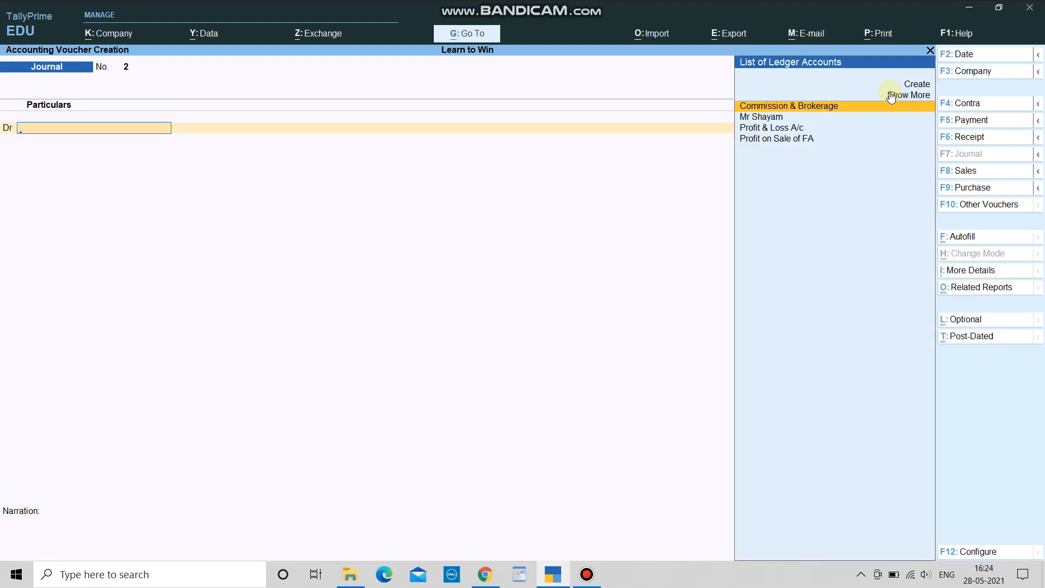
type("Br")
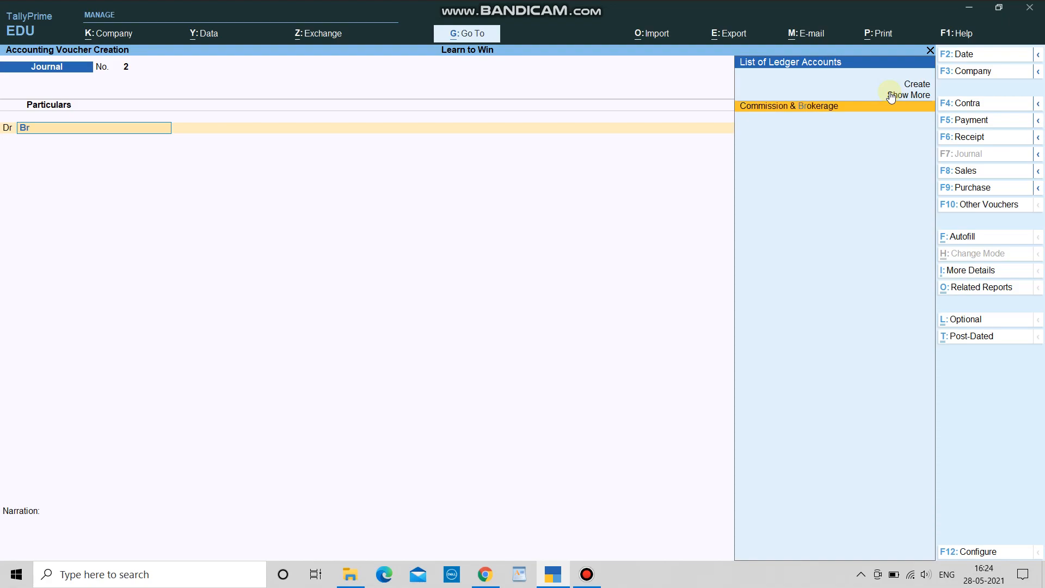
key("Return")
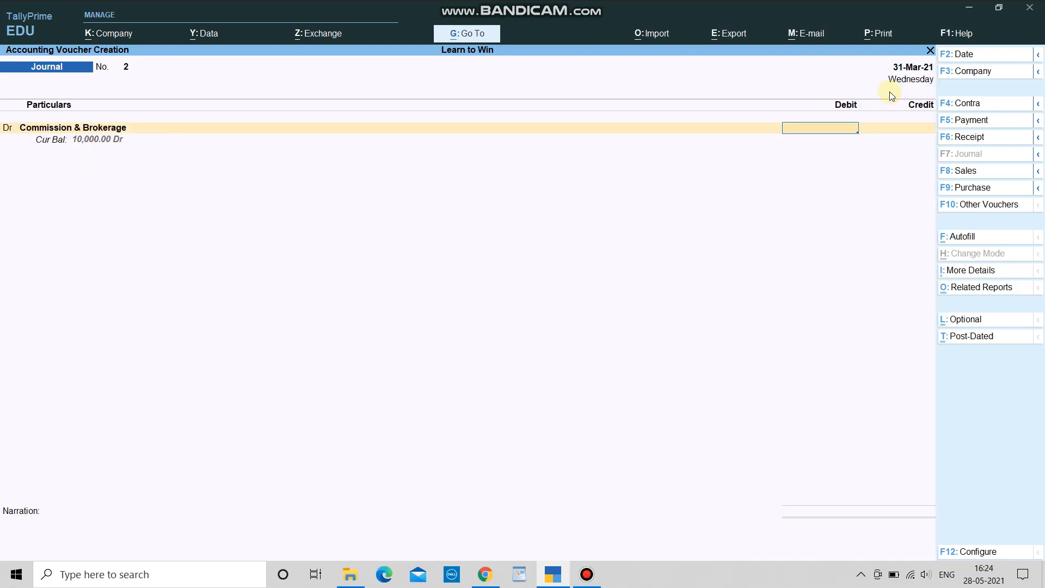
type("25000")
key("Return")
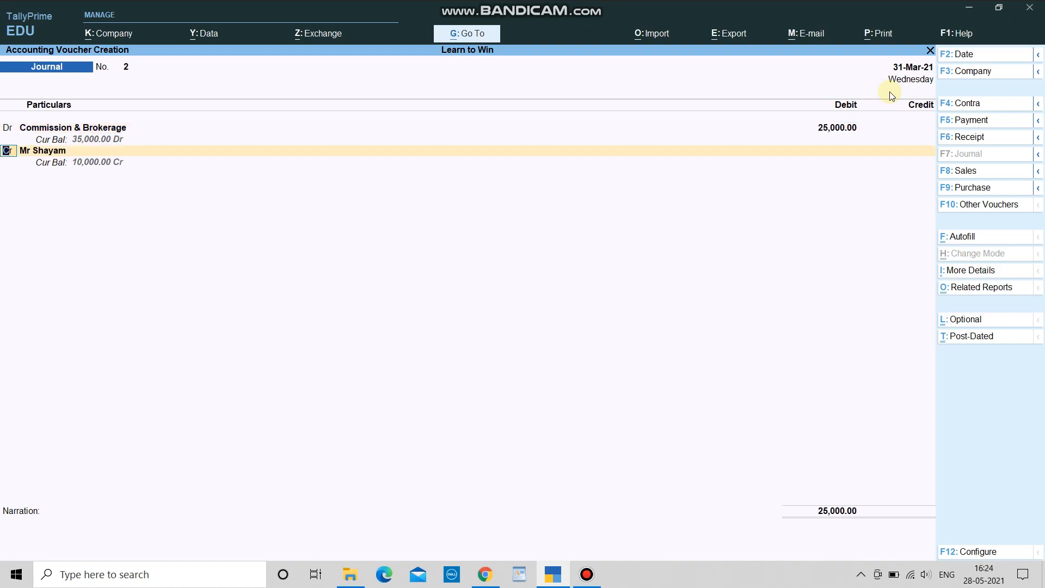
key("Return")
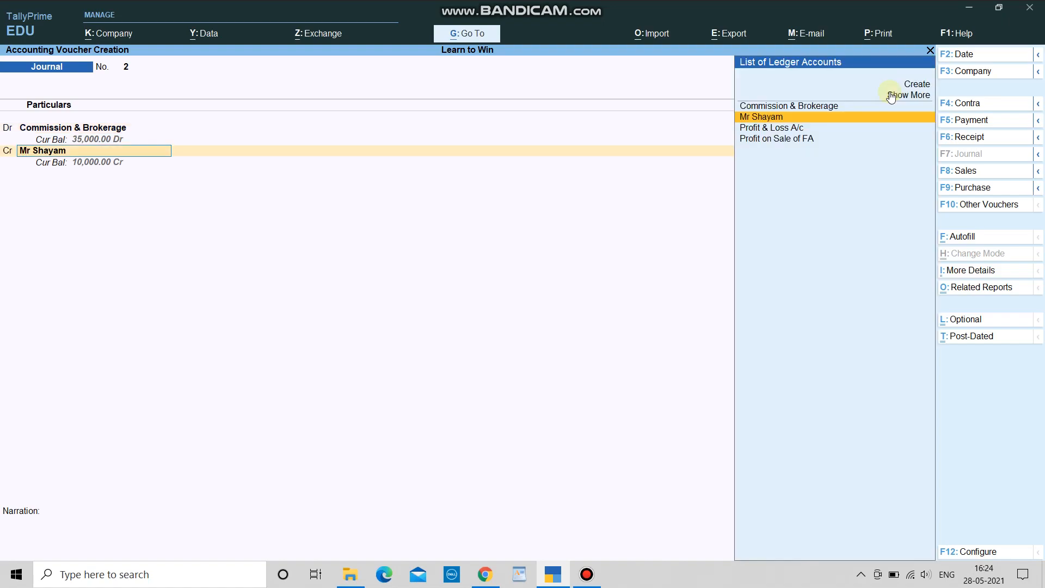
key("Return")
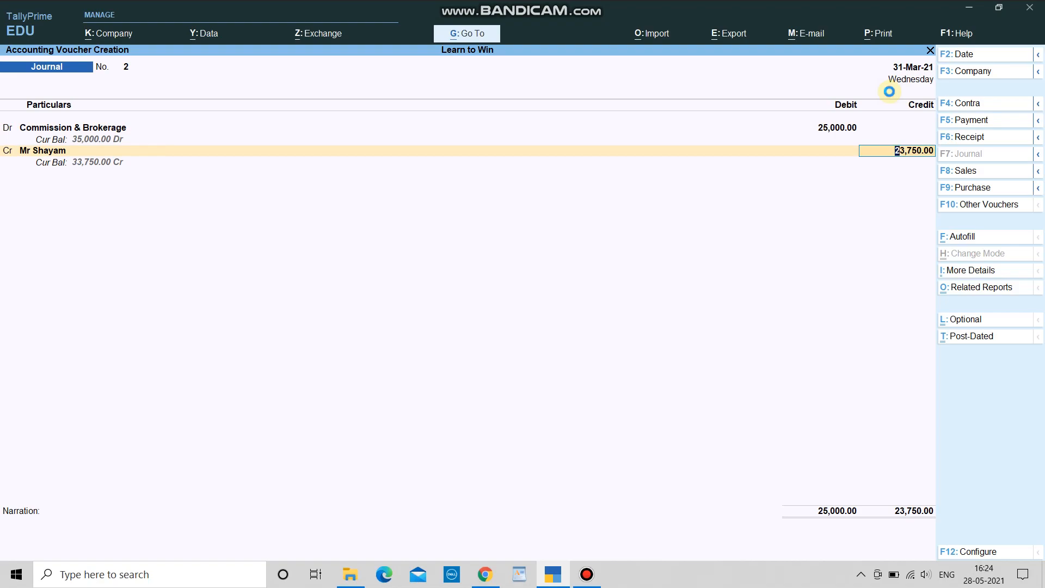
key("Return")
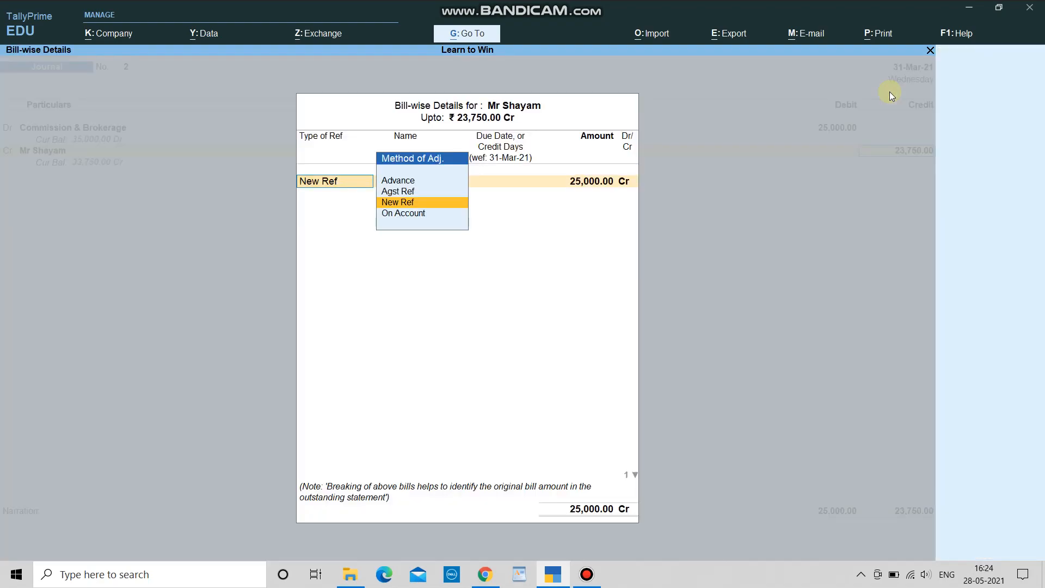
Step: Add two New Ref 2 bill rows: 25,000 Cr and 1,250 Dr
key("Return")
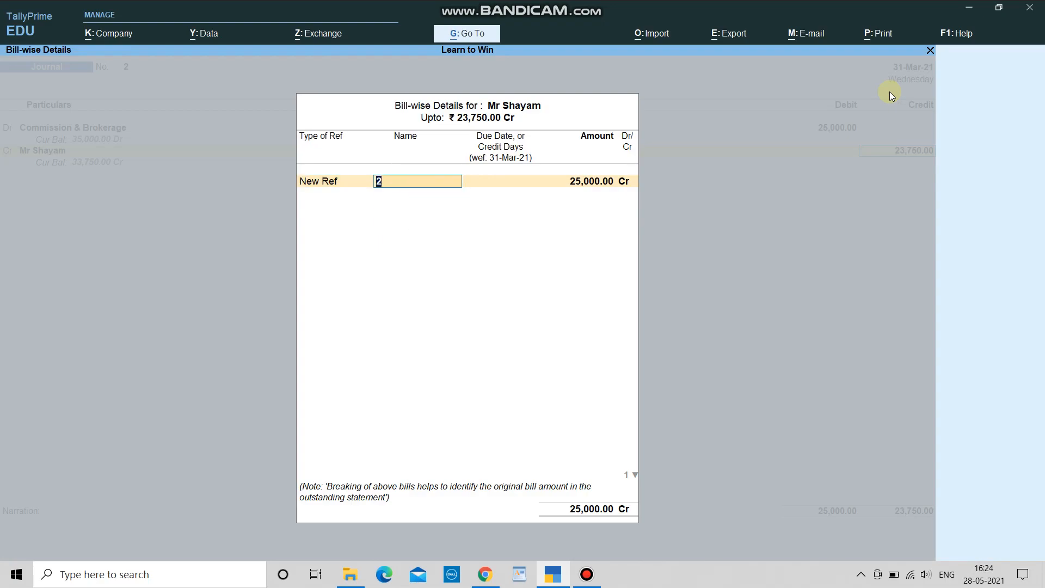
key("Return")
key("Return")
key("Return")
key("Return")
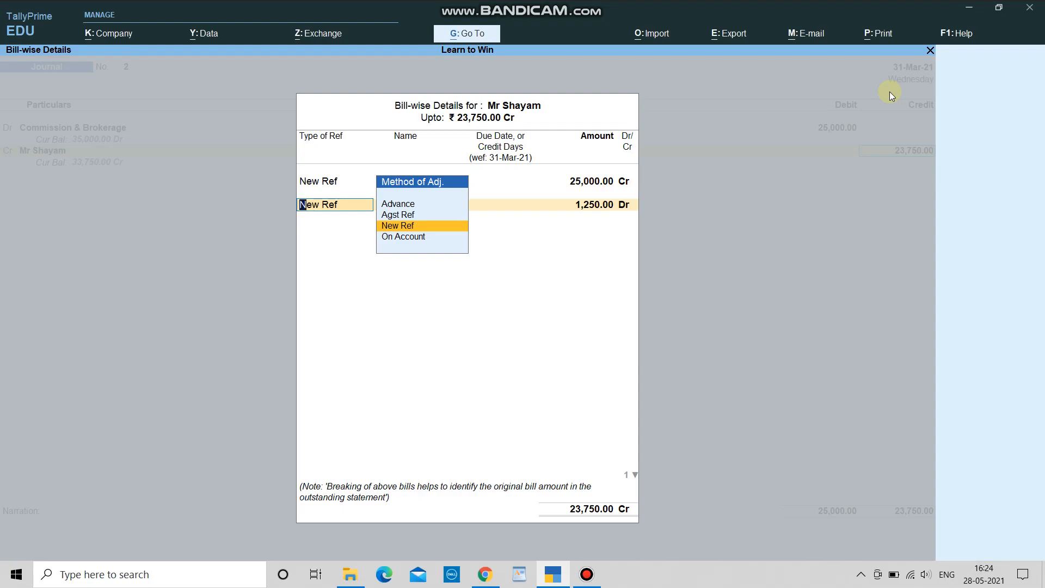
key("Return")
key("Return")
key("Return")
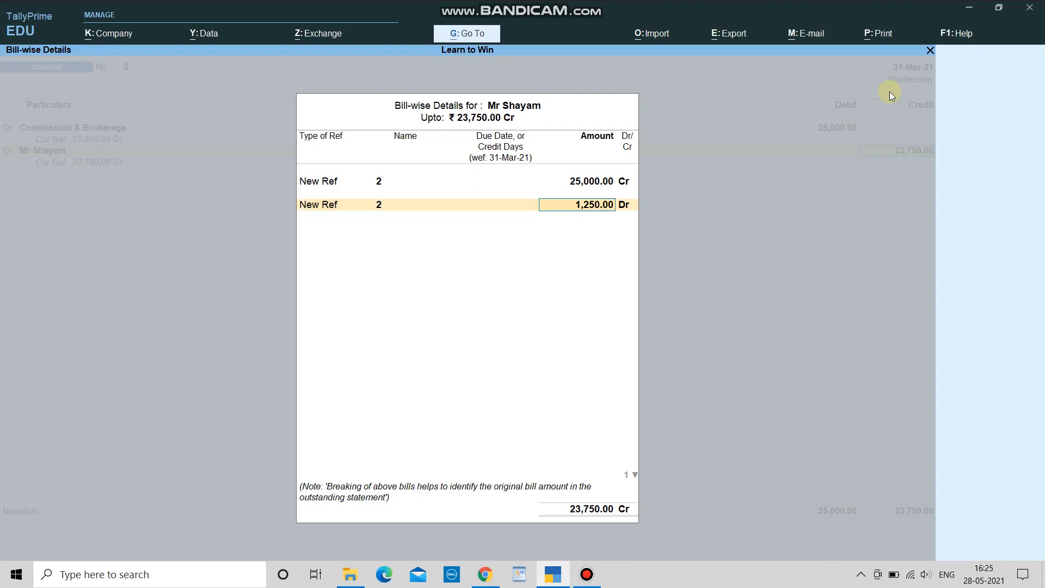
key("Return")
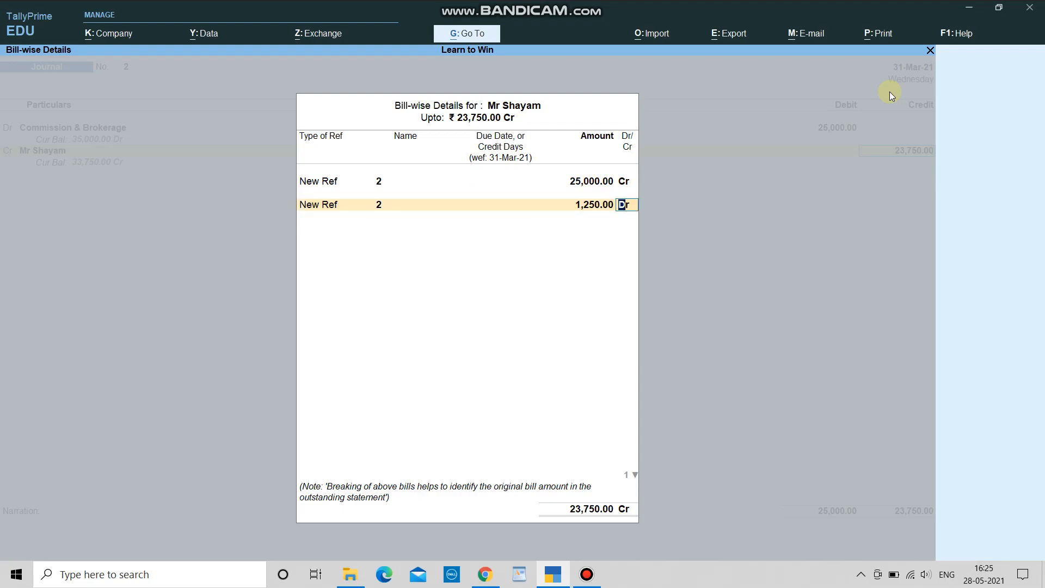
key("Return")
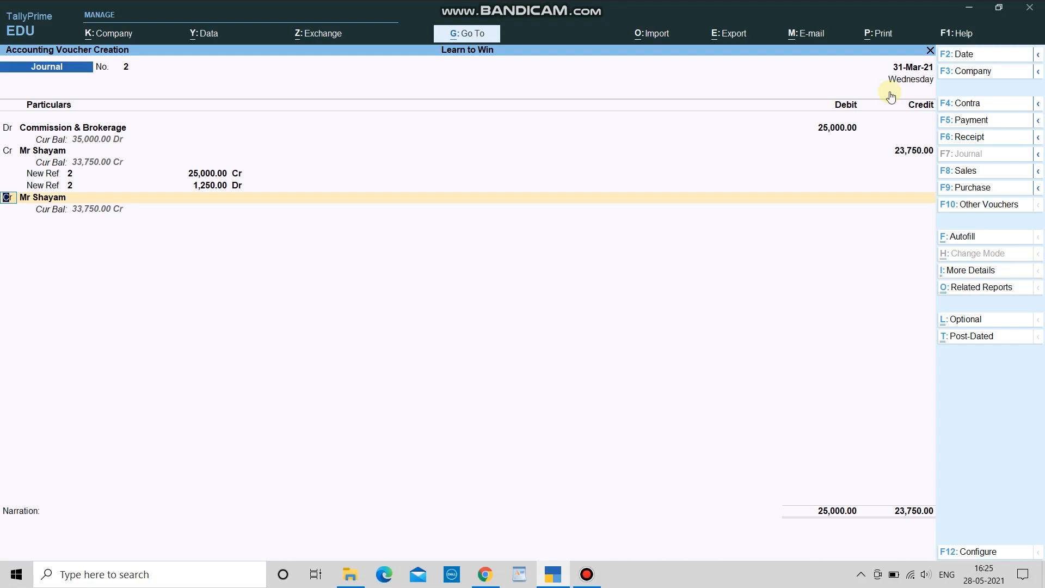
Step: Create a 'TDS on Commission' ledger under Duties & Taxes on a new credit line
key("Return")
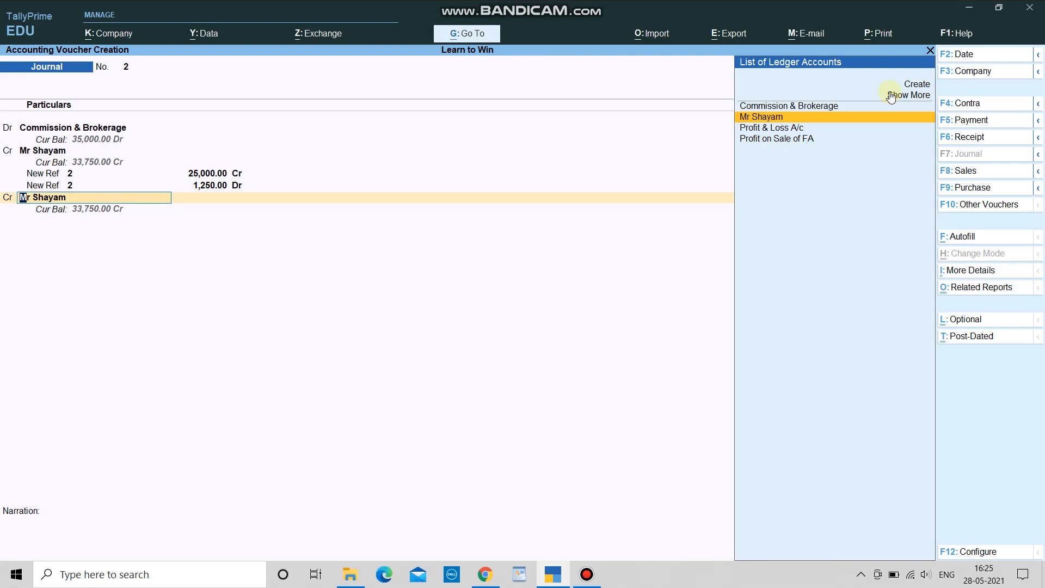
left_click(891, 92)
type("TDS on Commission")
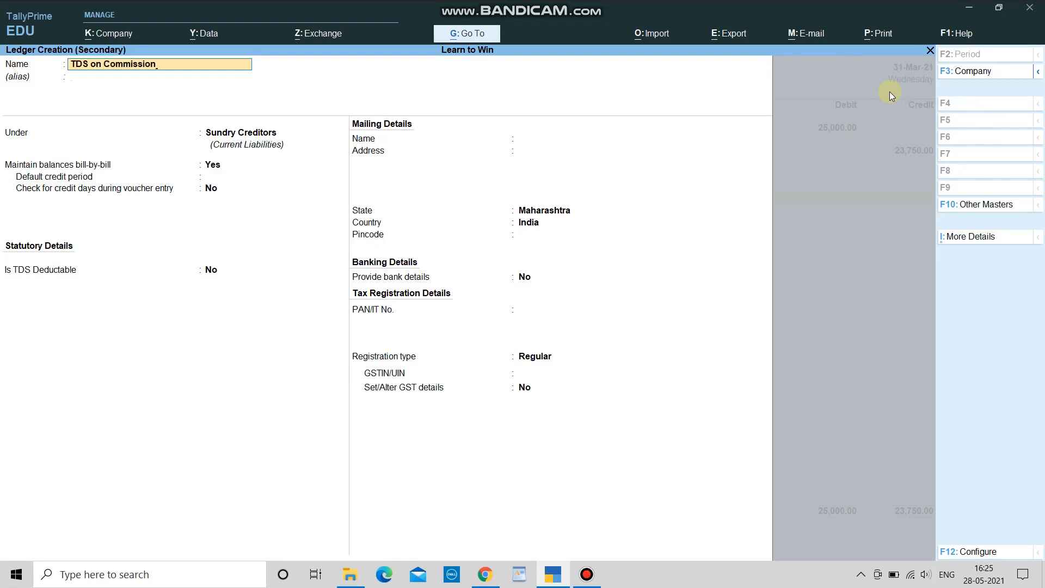
key("Return")
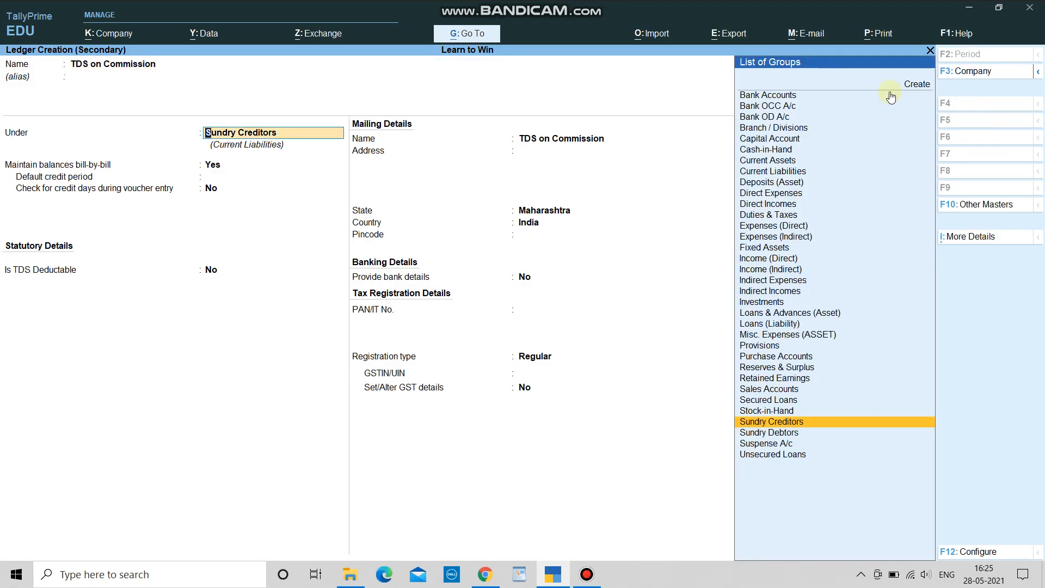
type("Du")
left_click(891, 96)
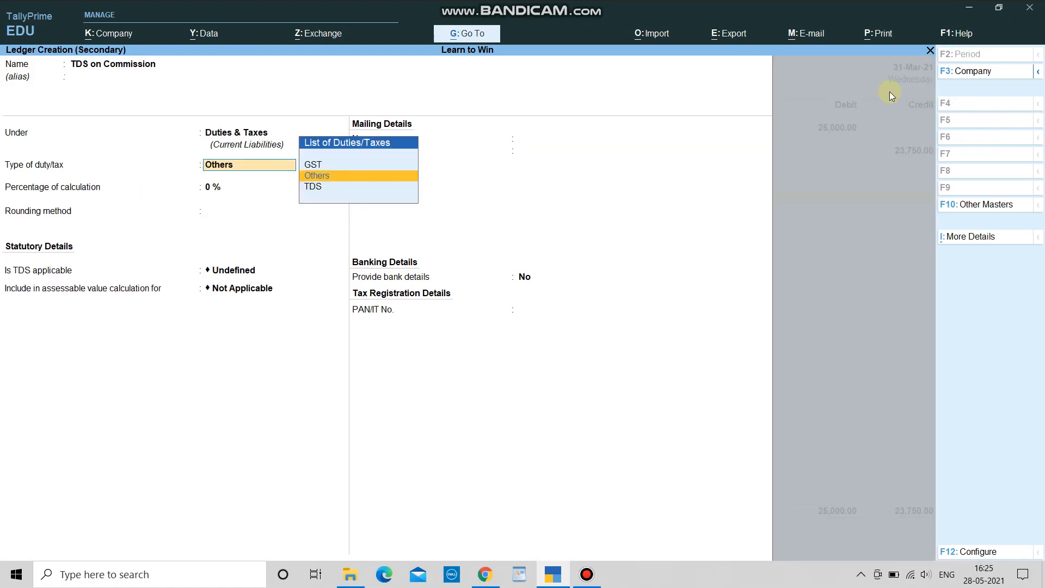
Step: Set its duty type to TDS with nature Commission & Brokerage, and save the ledger
key("Down")
left_click(889, 93)
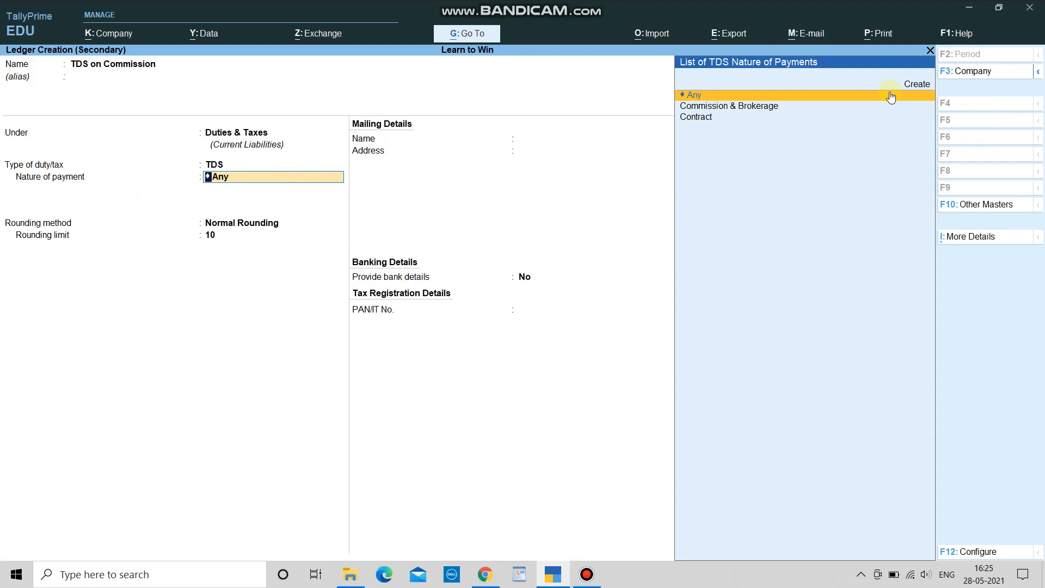
key("Down")
key("Down")
key("Up")
key("Down")
key("Up")
key("Return")
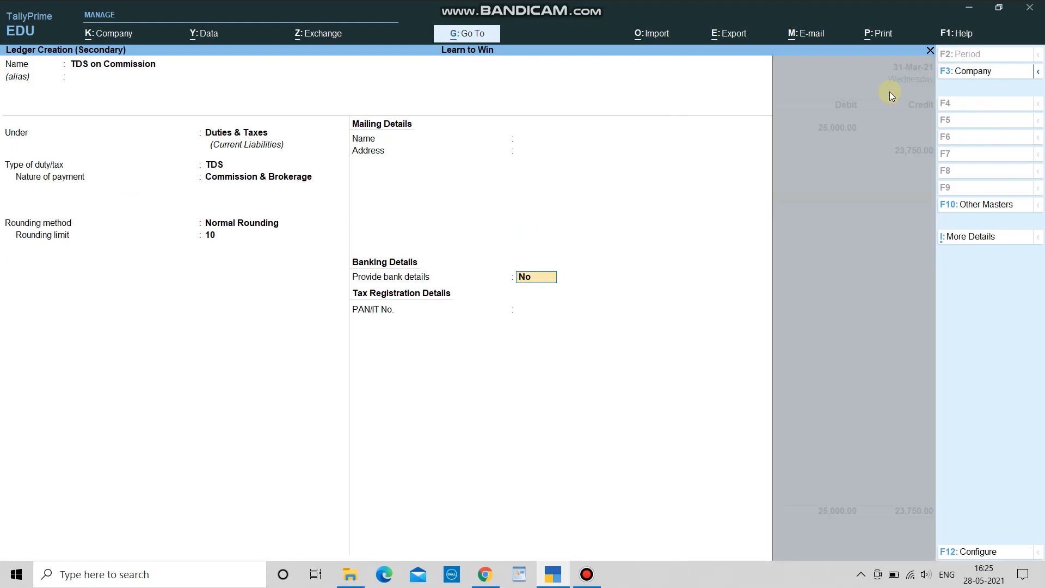
left_click(890, 92)
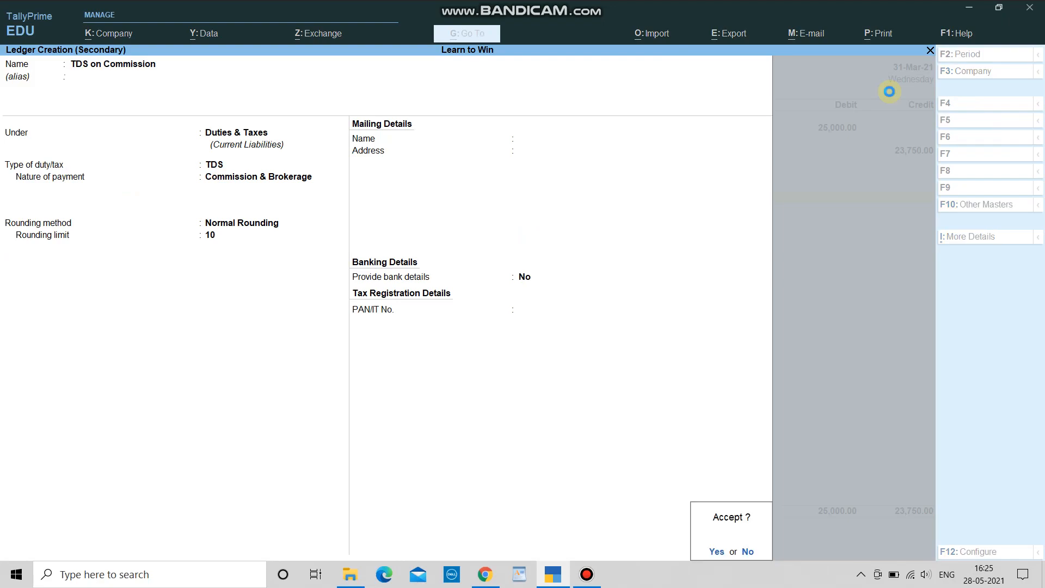
key("Return")
Step: Credit TDS on Commission 1,250, save Journal 2, and agree to deduct pending TDS till 31-Mar-21
key("Return")
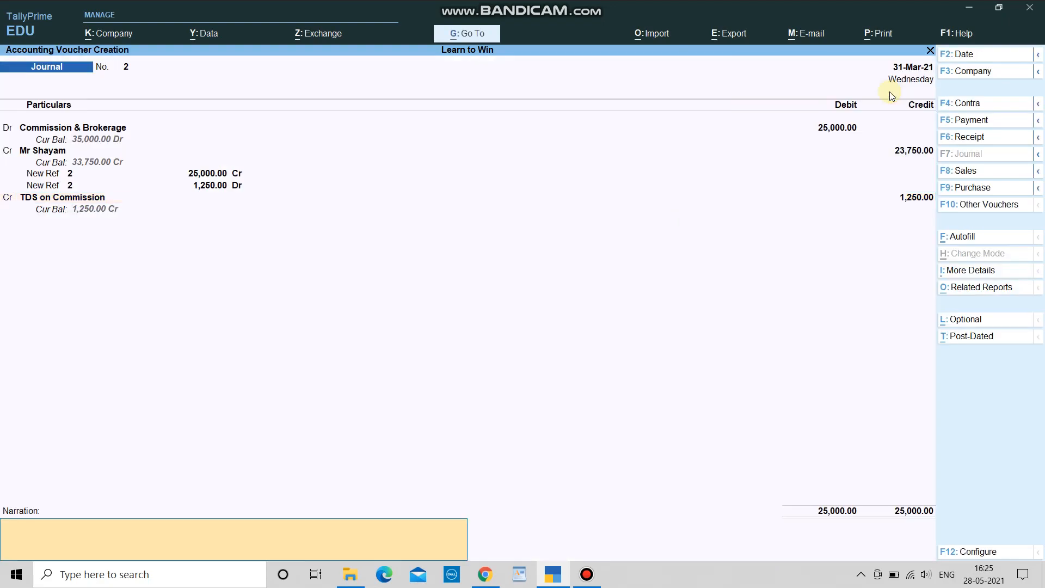
key("Return")
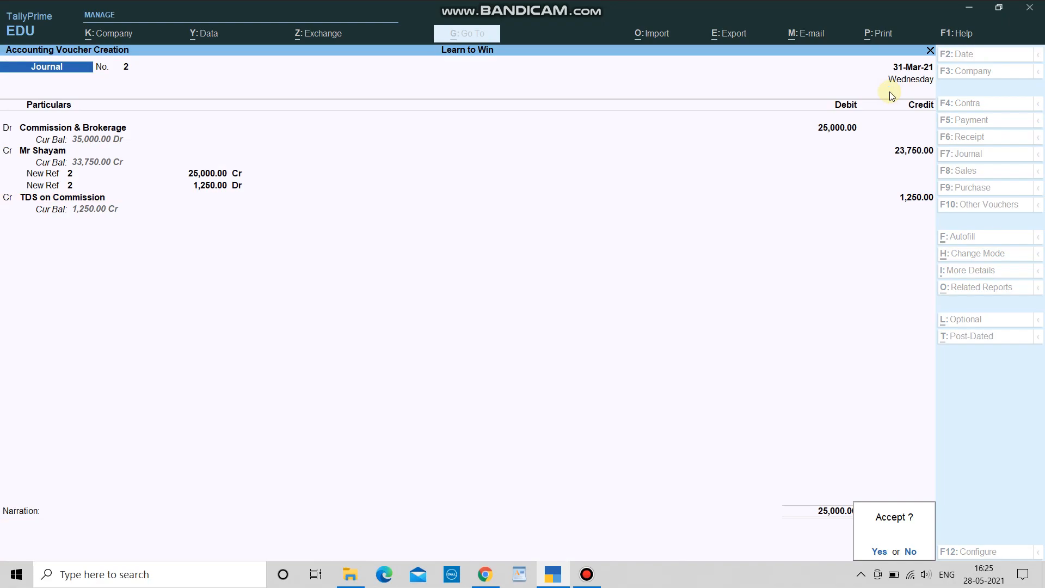
key("Return")
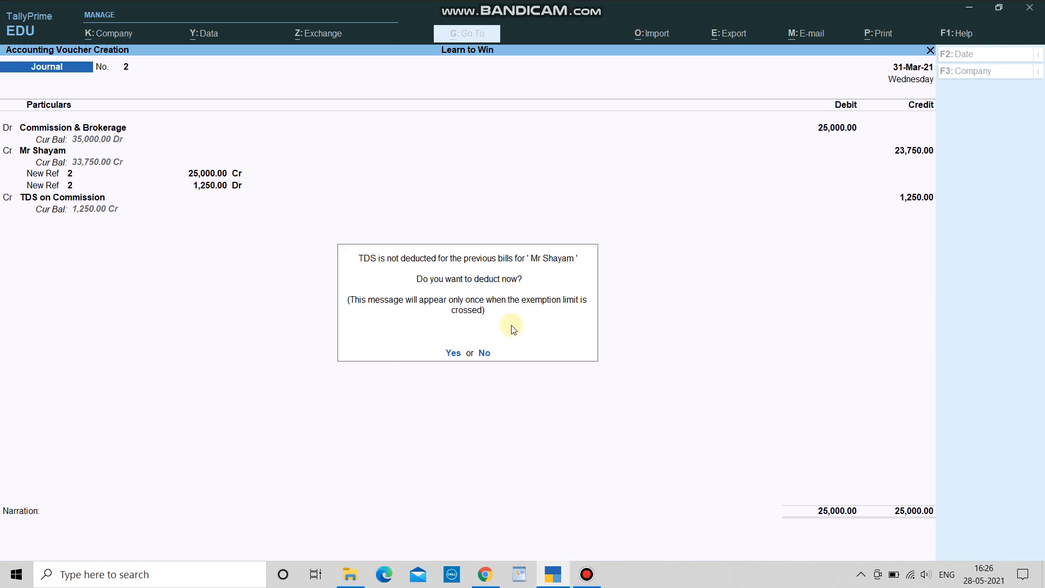
key("y")
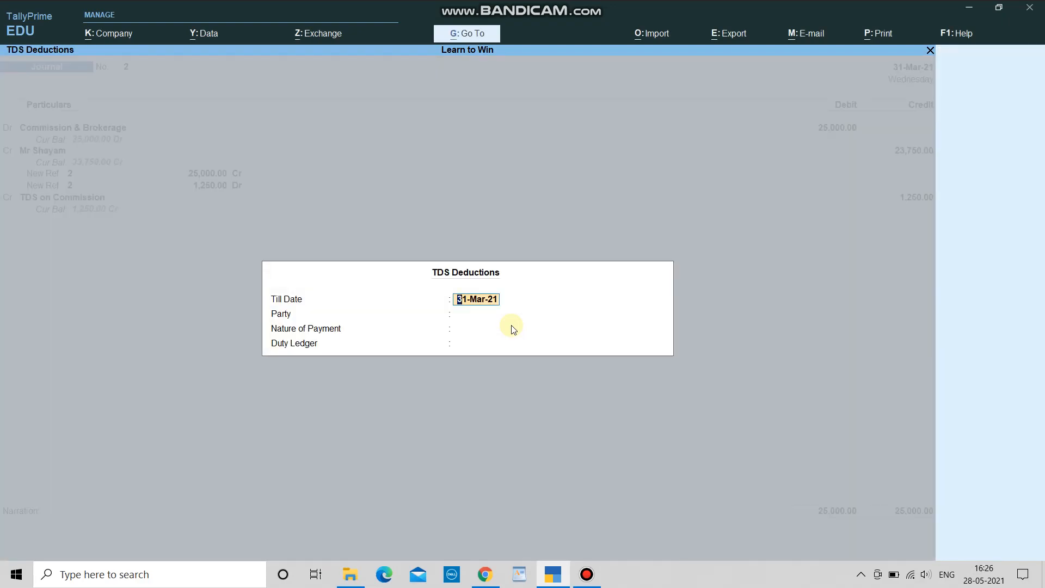
key("Return")
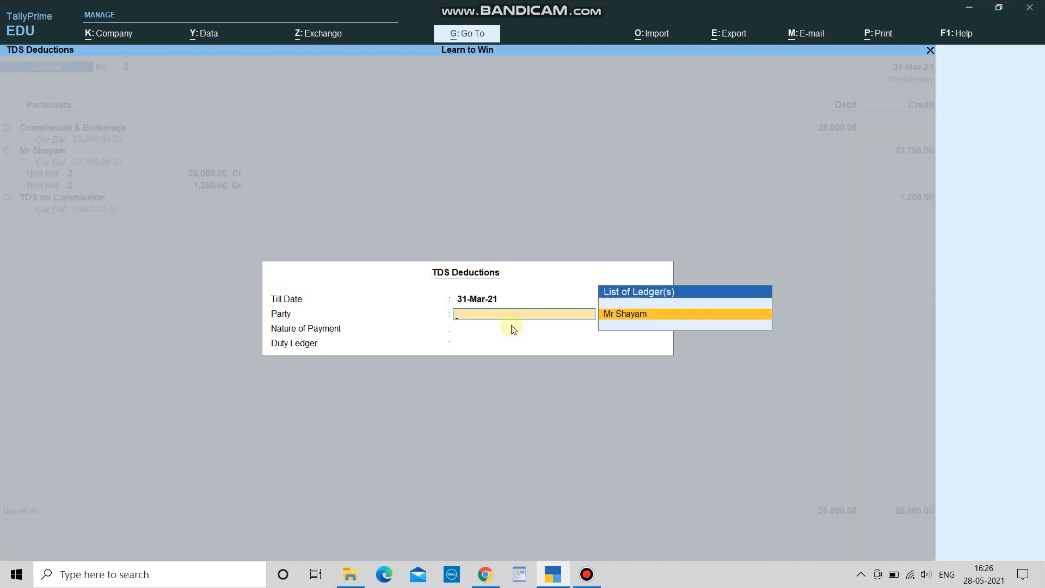
Step: Book 500 TDS for the party against the pending 10,000 bill and save Journal 3
key("Return")
key("Return")
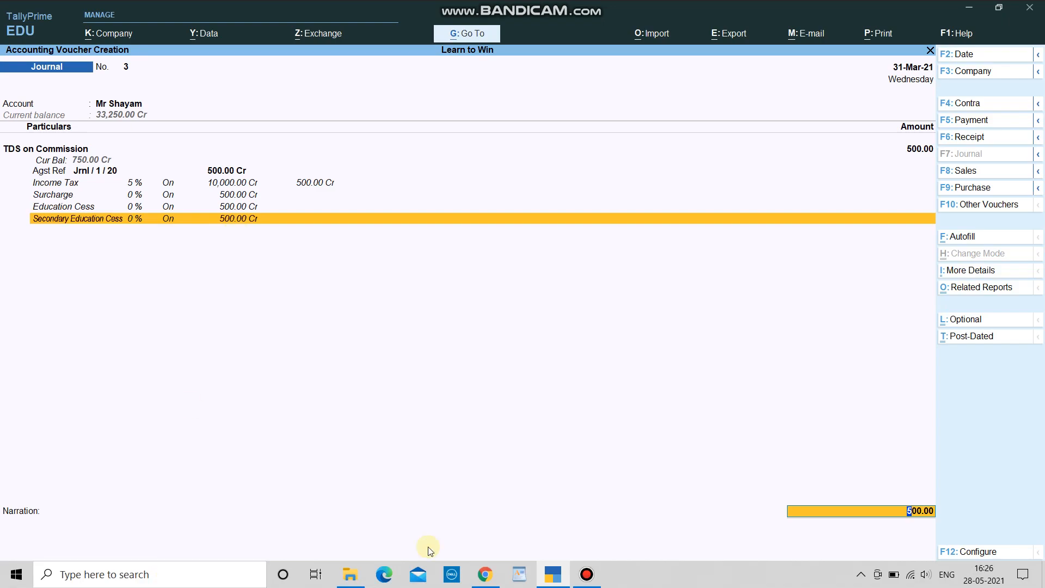
key("Return")
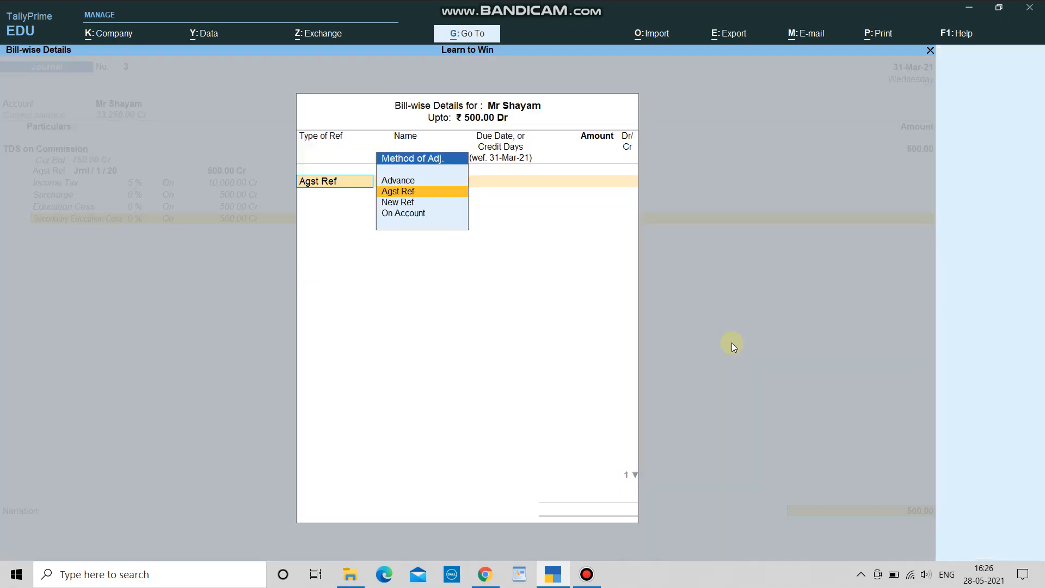
key("Return")
key("Return")
key("Return")
key("Return")
key("Return")
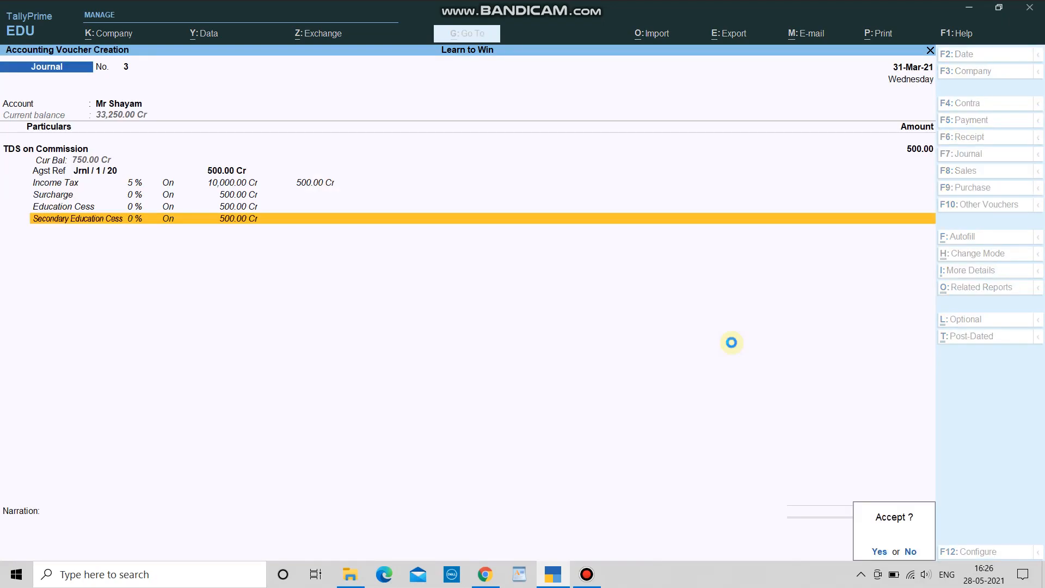
key("Return")
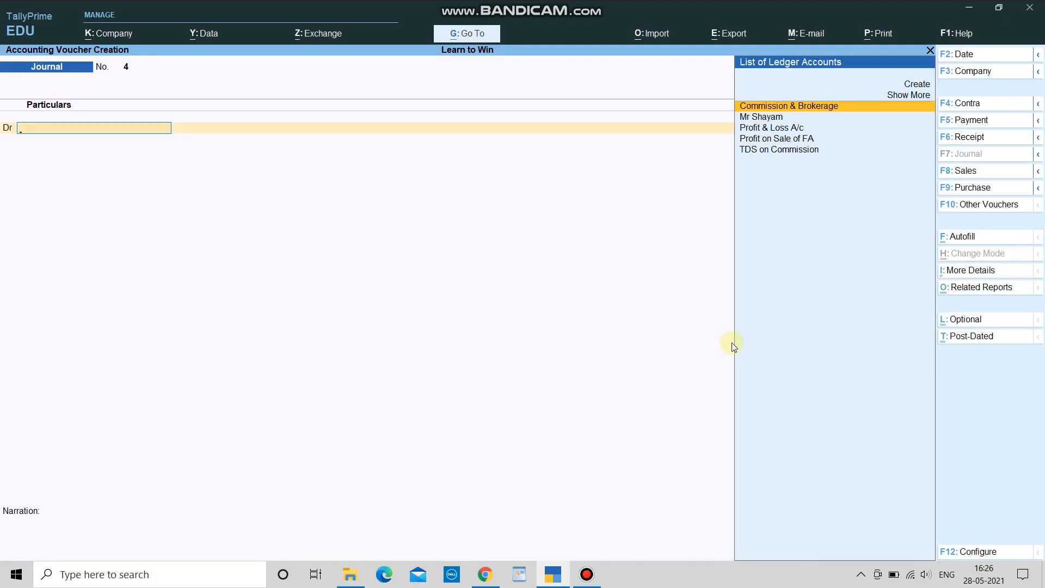
key("Escape")
Step: Leave voucher entry and open the Balance Sheet in detailed view (Alt+F5)
key("y")
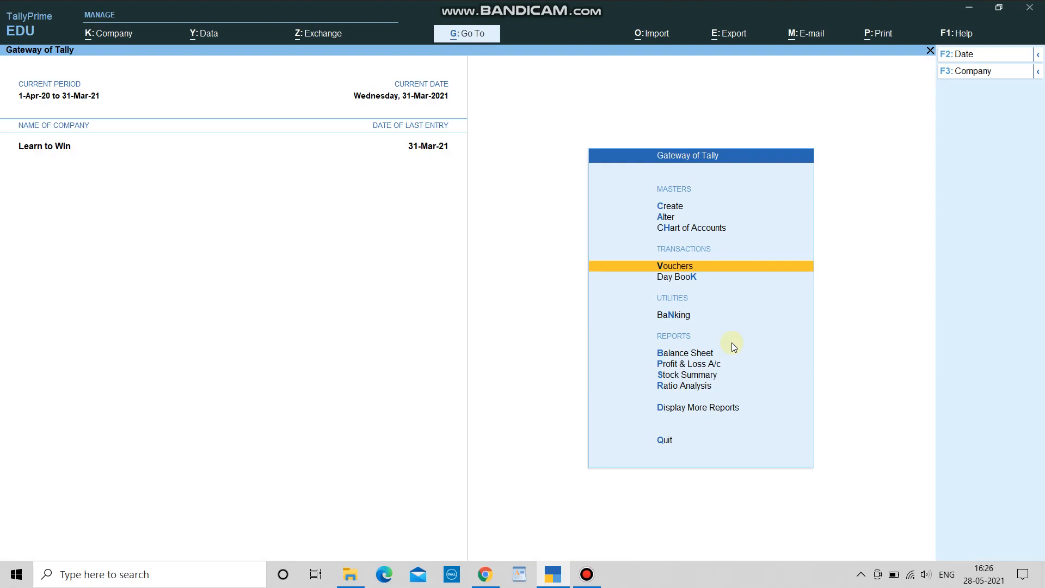
key("b")
key("Down")
key("Down")
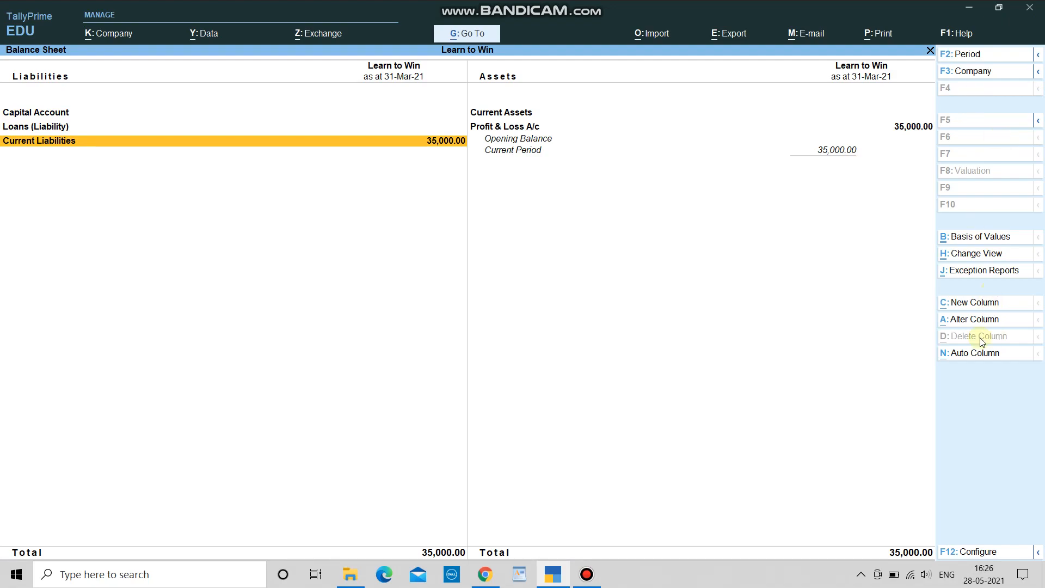
key("alt")
key("alt+F5")
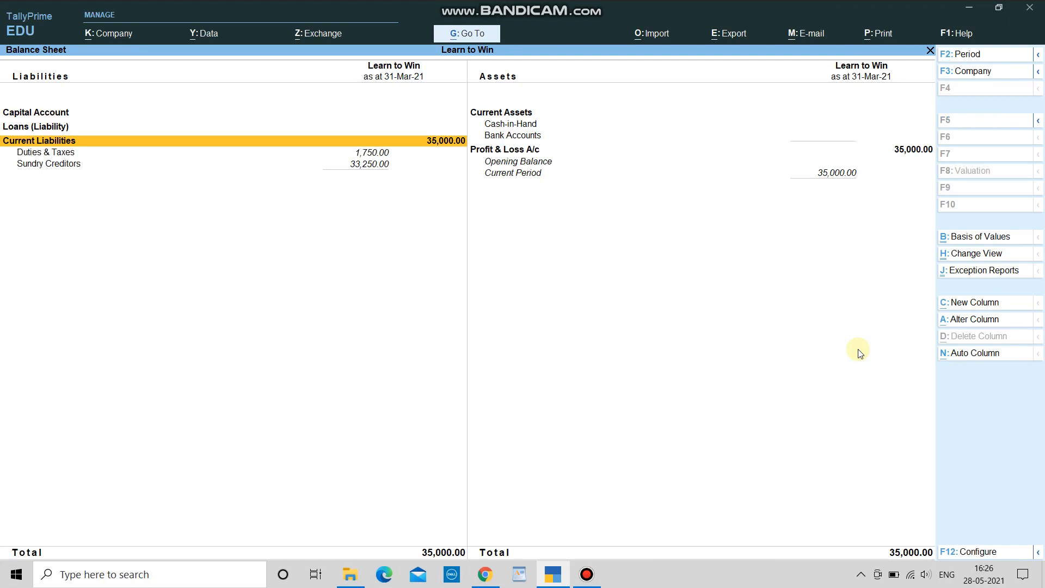
Step: Check Duties & Taxes at 1,750.00 and Sundry Creditors at 33,250.00, then close the report
key("Down")
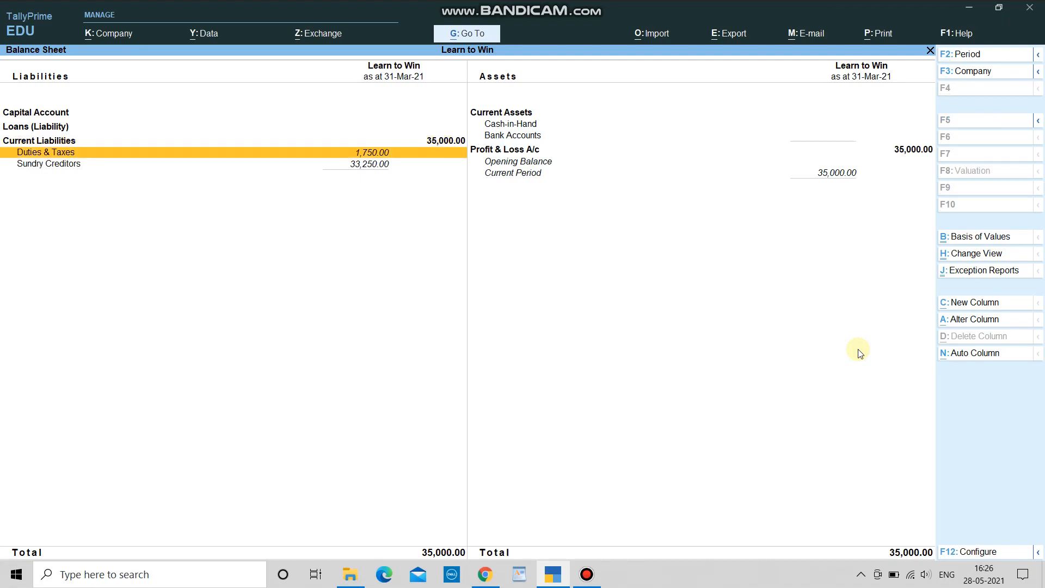
key("Down")
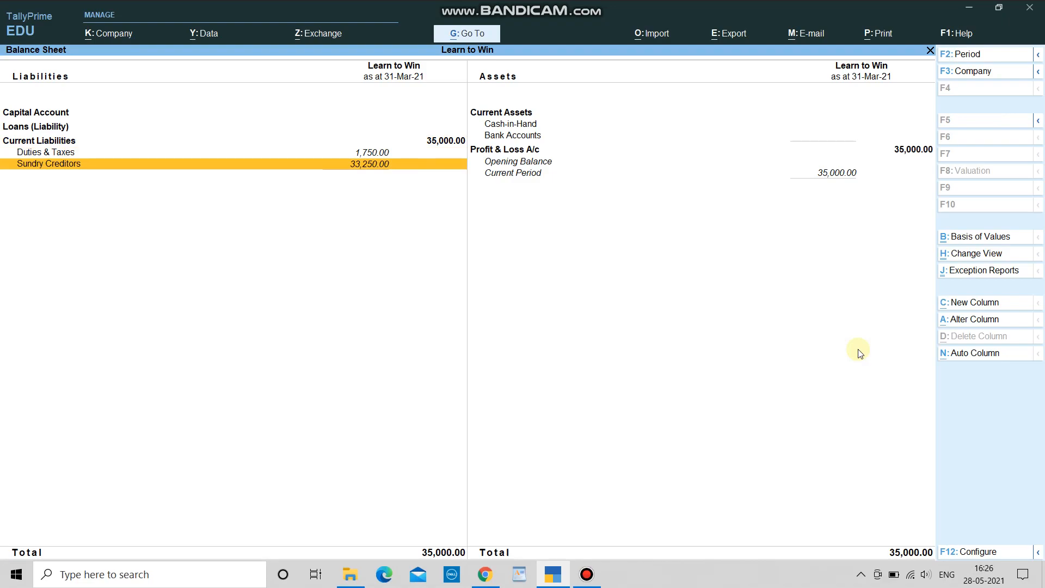
key("Up")
key("Up")
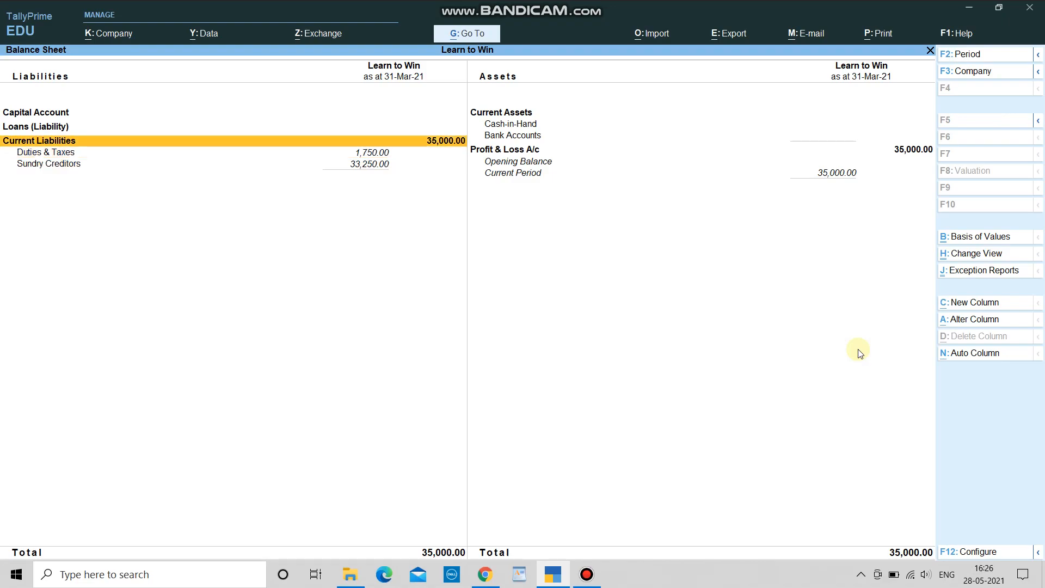
key("Down")
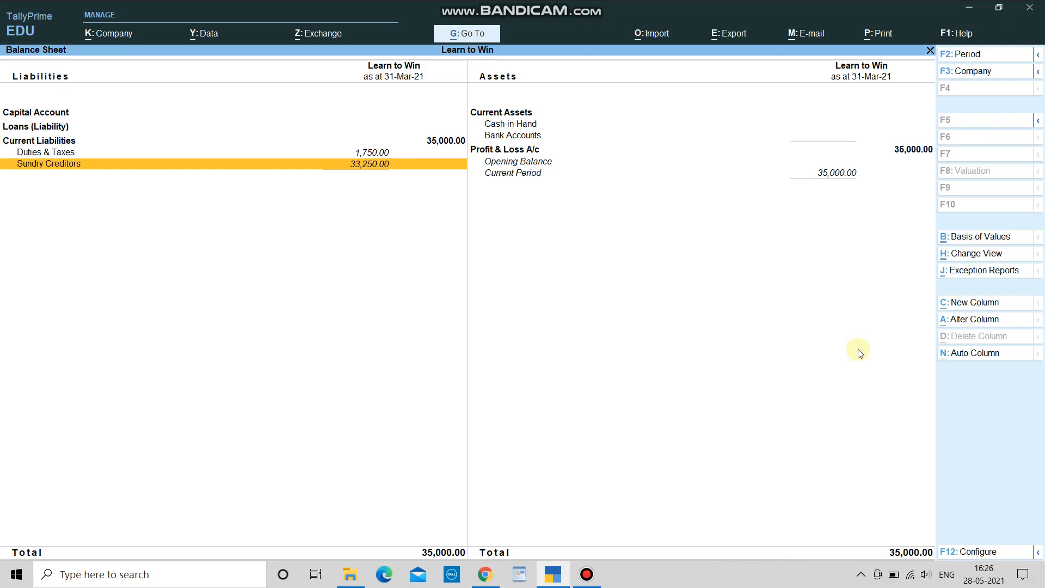
key("Up")
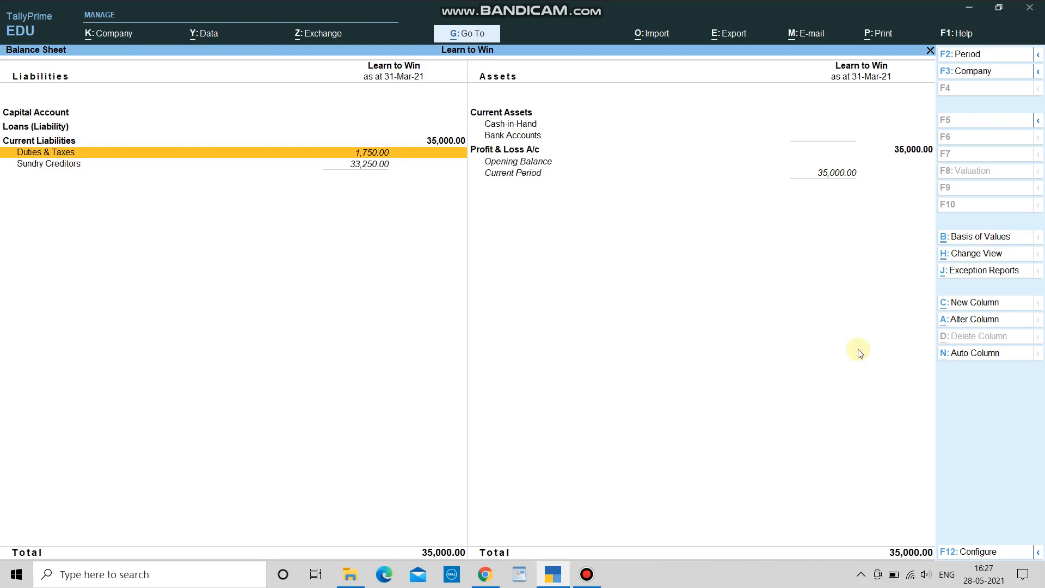
key("Escape")
key("Escape")
key("Escape")
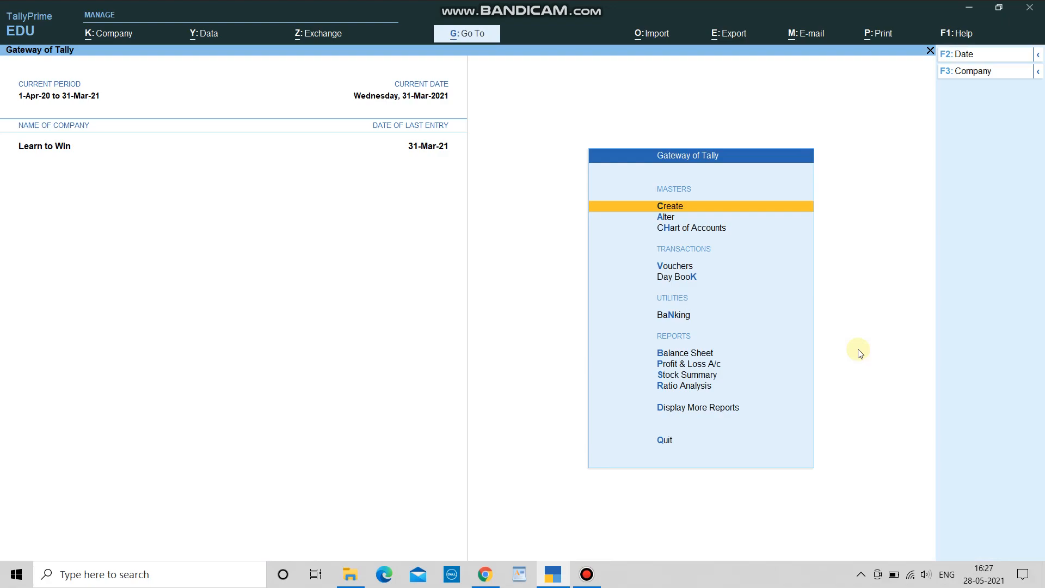
Step: In a new Payment voucher, debit TDS on Commission against Jrnl/1/20 (500.00) and Jrnl/2/21 (1,250.00)
key("v")
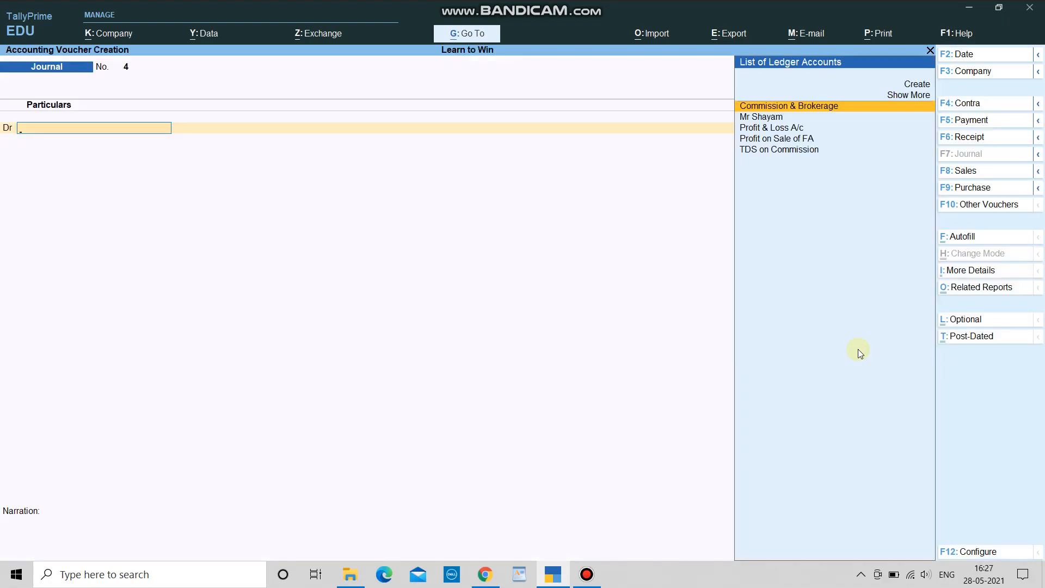
key("F5")
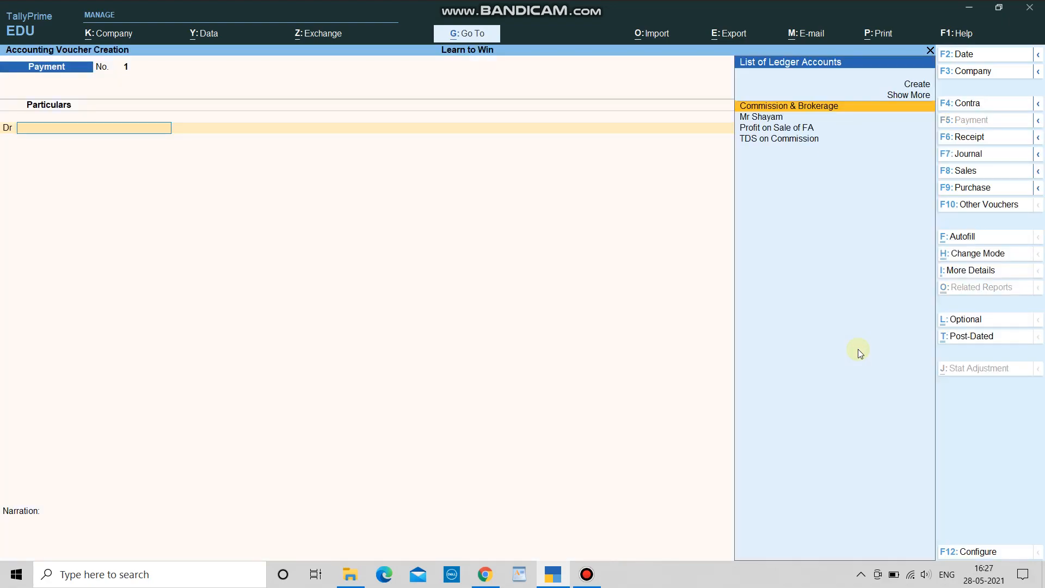
key("Down")
key("Down")
key("Down")
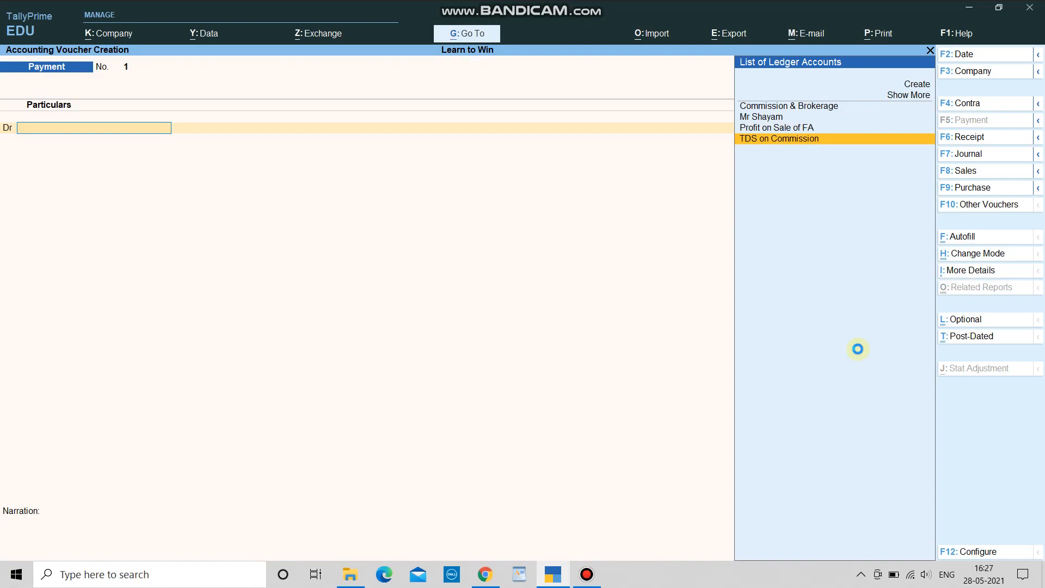
key("Return")
key("Return")
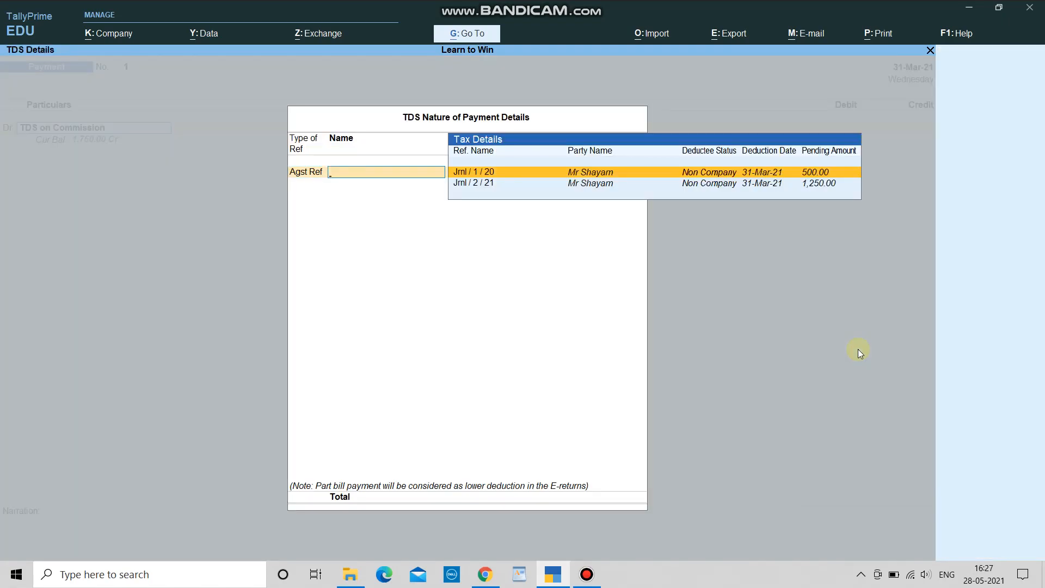
key("Return")
key("Return")
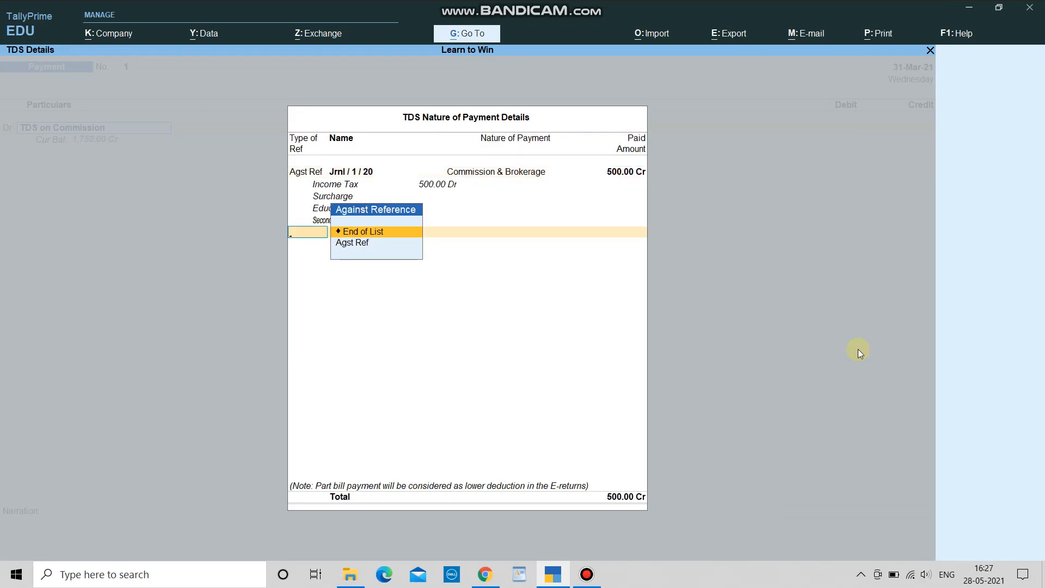
key("Down")
key("Return")
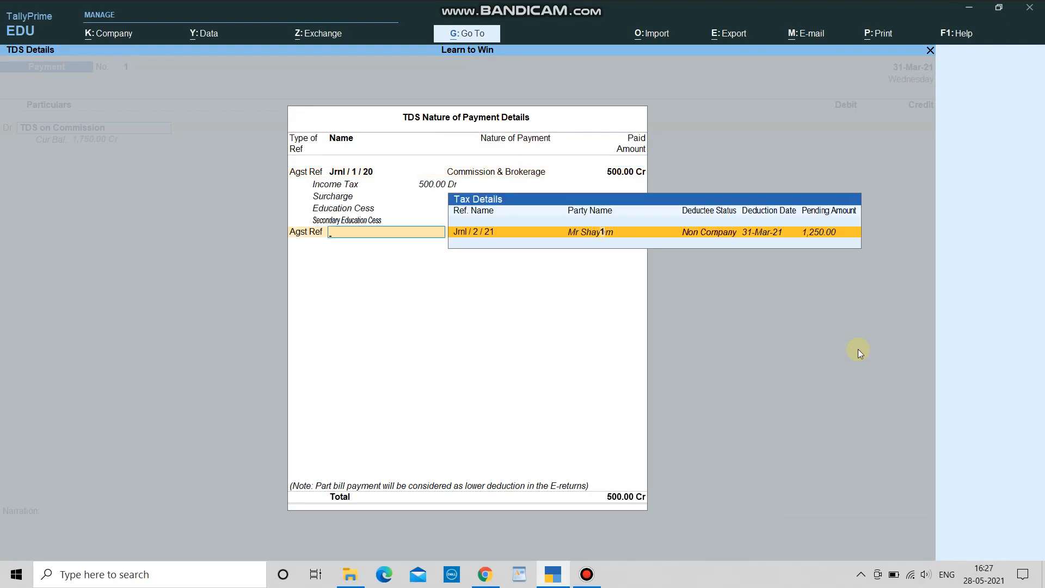
key("Return")
key("Return")
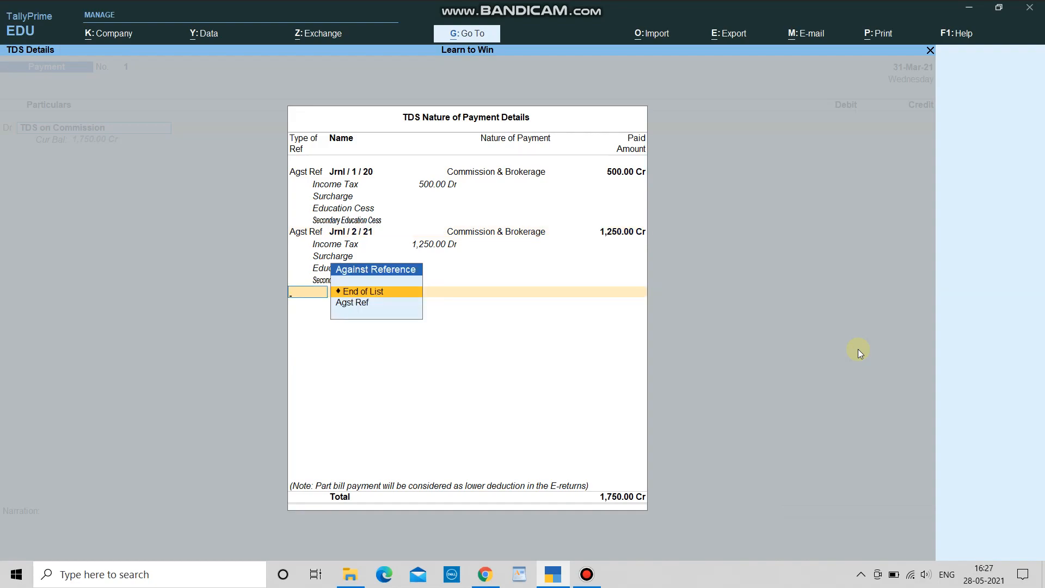
key("Return")
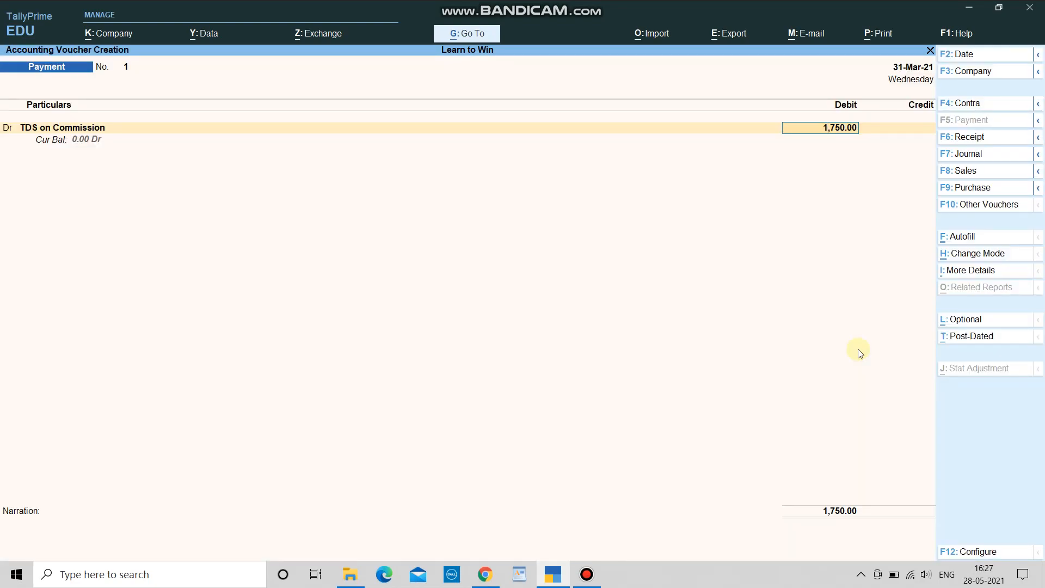
key("Return")
key("Return")
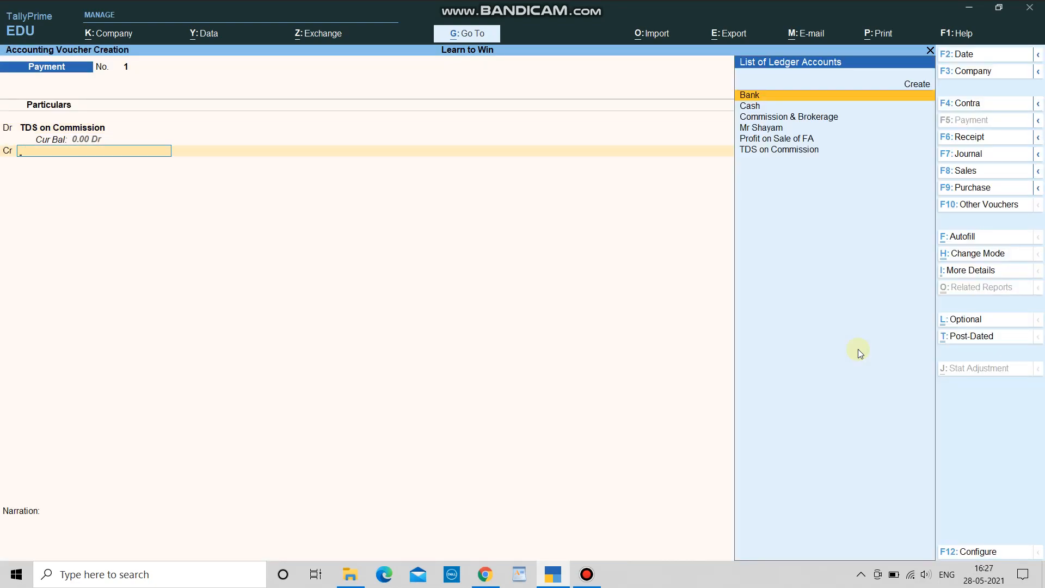
Step: Credit Bank with 1,750.00 and save Payment No. 1
type("Ba")
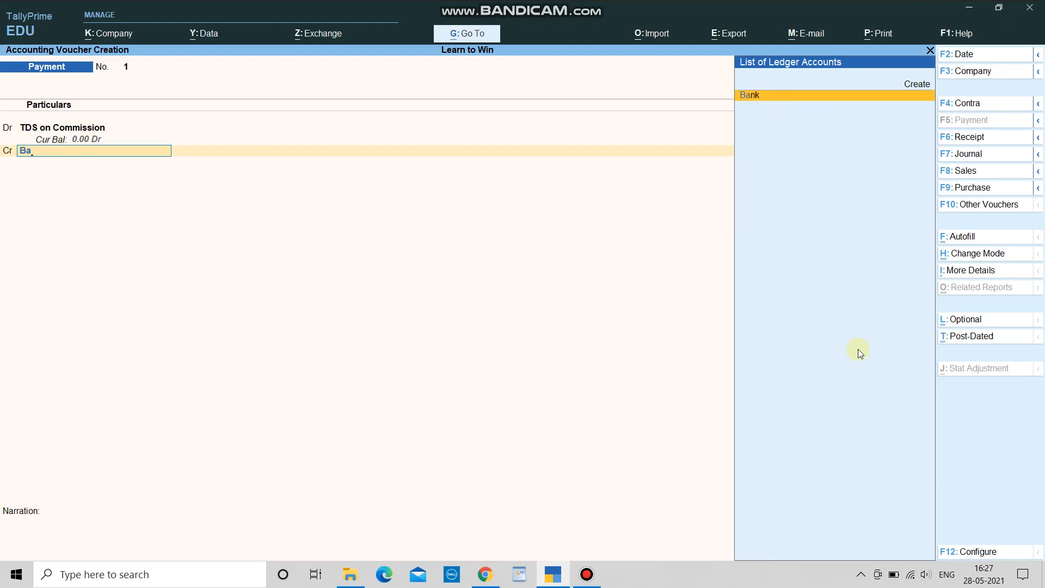
key("Return")
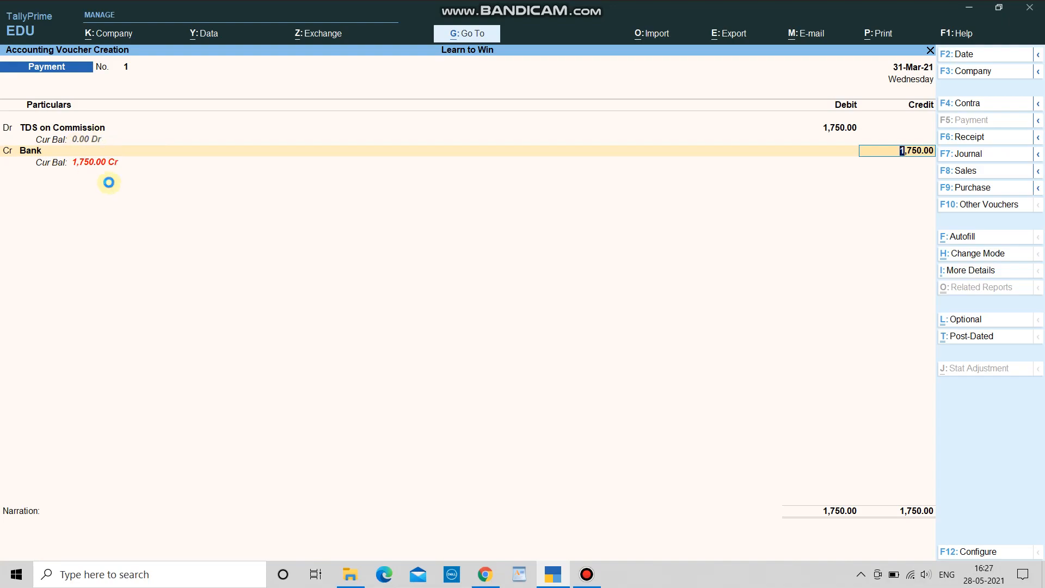
key("Return")
key("Return")
key("Return")
key("Return")
key("Return")
key("Return")
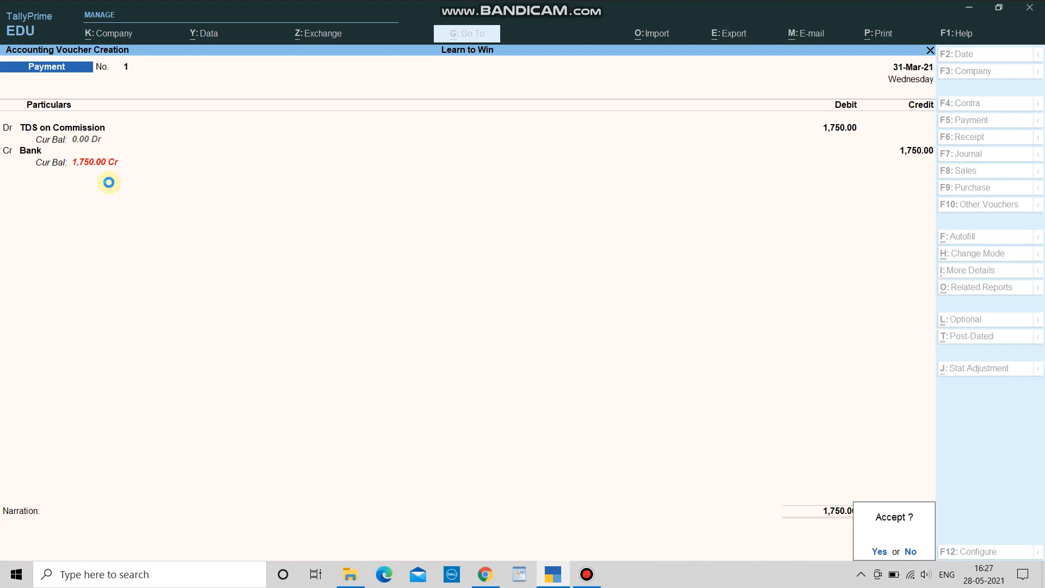
key("Return")
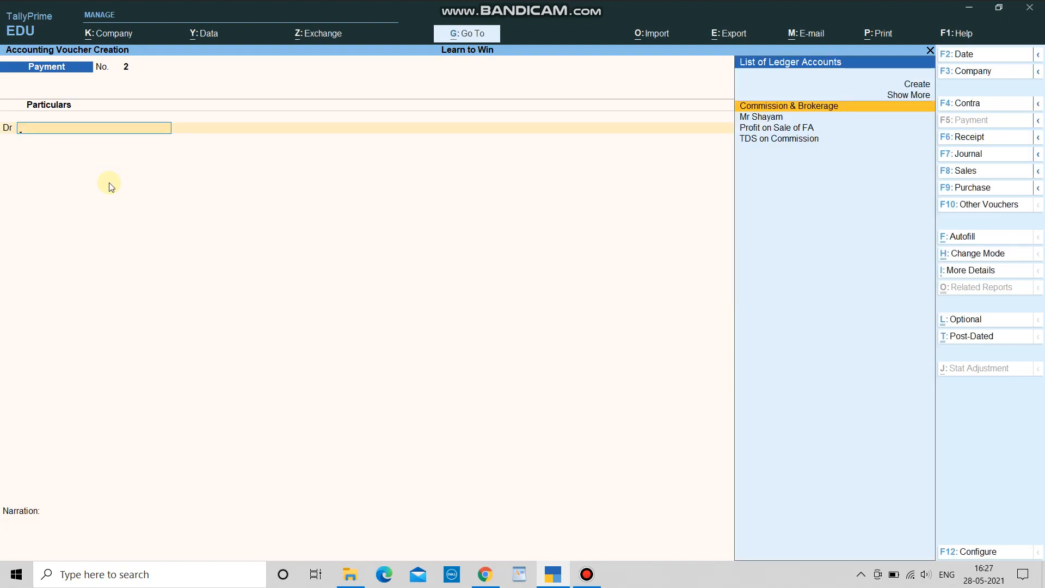
Step: Leave the blank Payment voucher for the Gateway of Tally and open the Balance Sheet
key("Escape")
key("Return")
key("Escape")
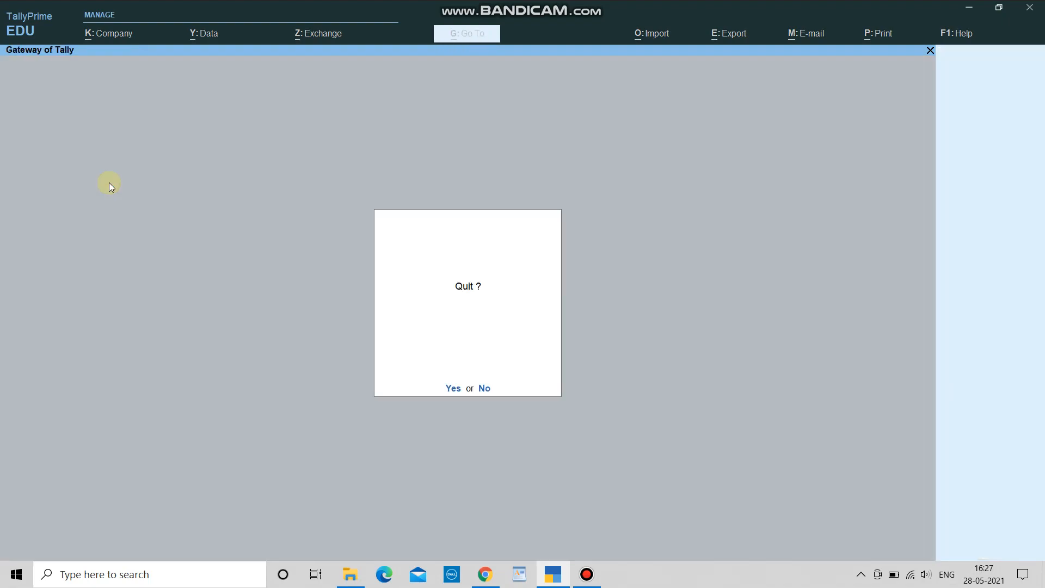
key("Escape")
key("b")
Step: Compare Current Liabilities 33,250.00 with Current Assets 1,750.00, then close back to the Gateway
key("Down")
key("Down")
key("Up")
key("Down")
key("Up")
key("Down")
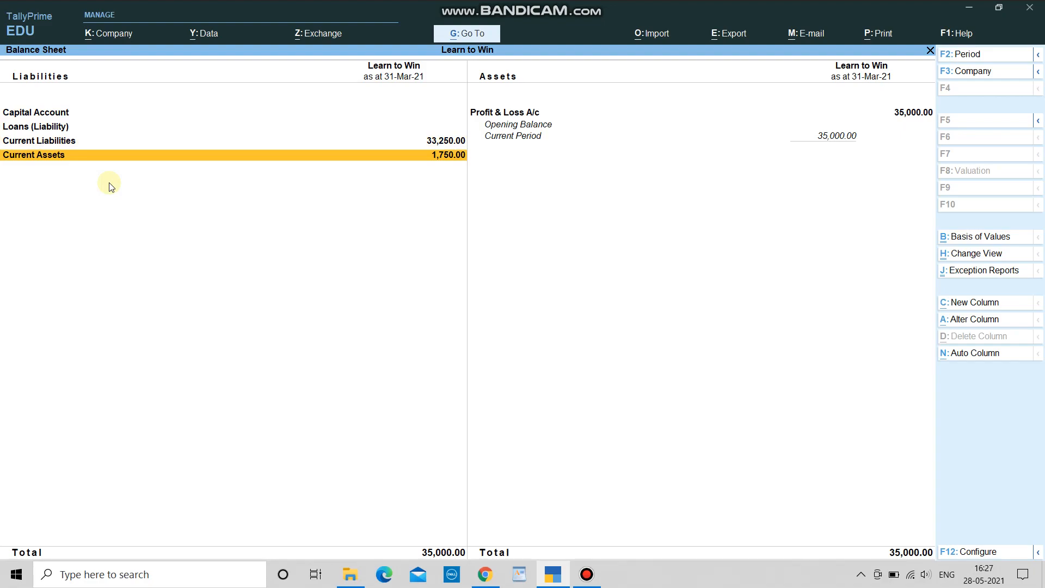
key("Up")
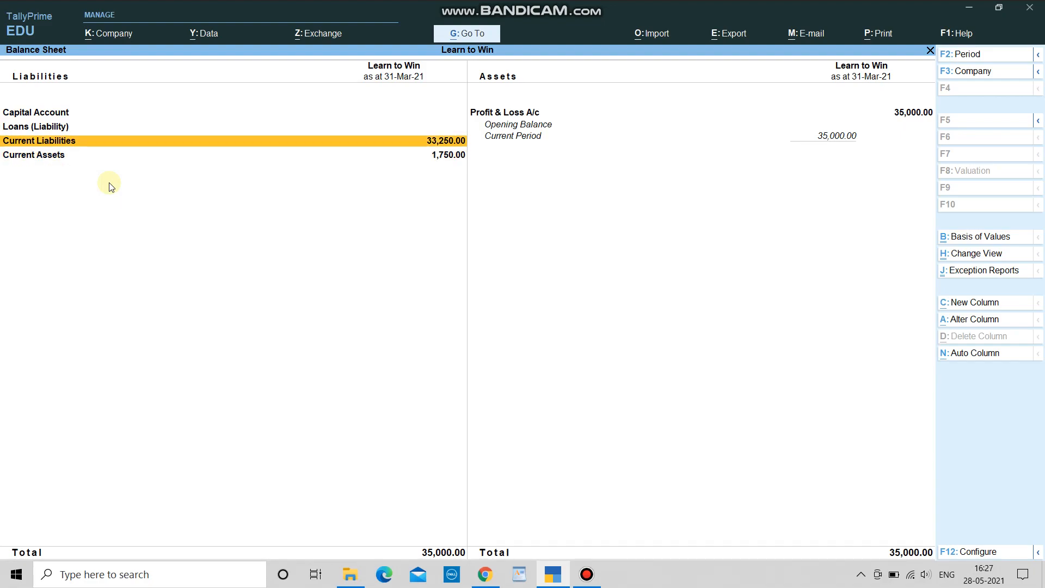
key("Escape")
key("Escape")
key("n")
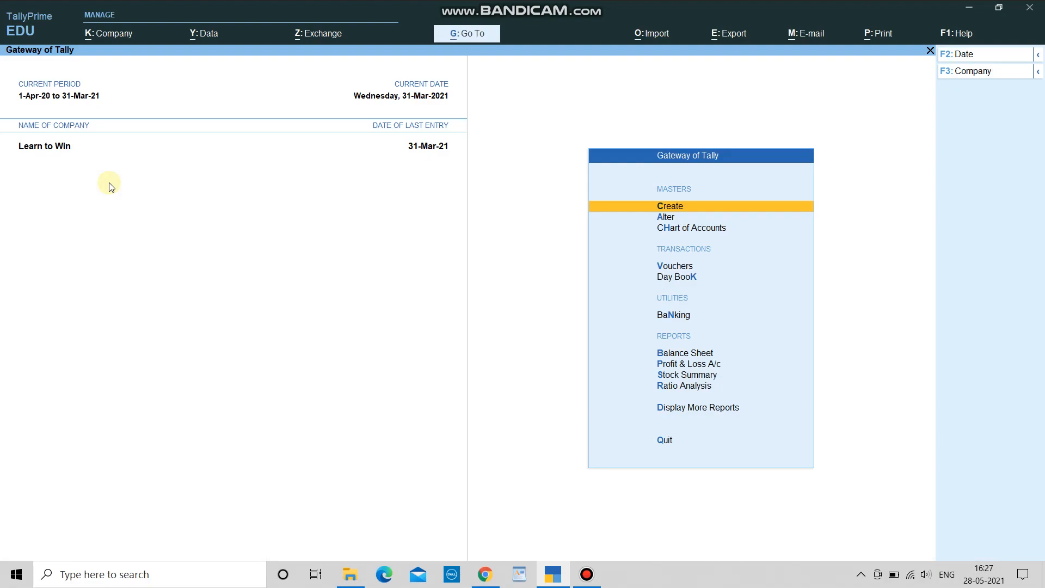
key("d")
key("Down")
key("Down")
key("Down")
key("Down")
key("Down")
key("Down")
key("Down")
key("Down")
key("Down")
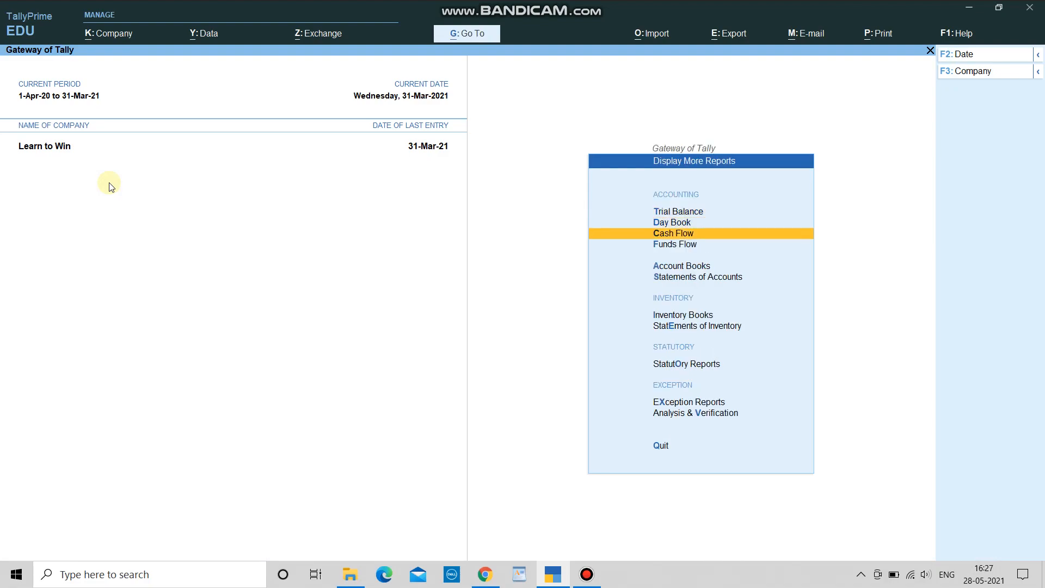
key("Up")
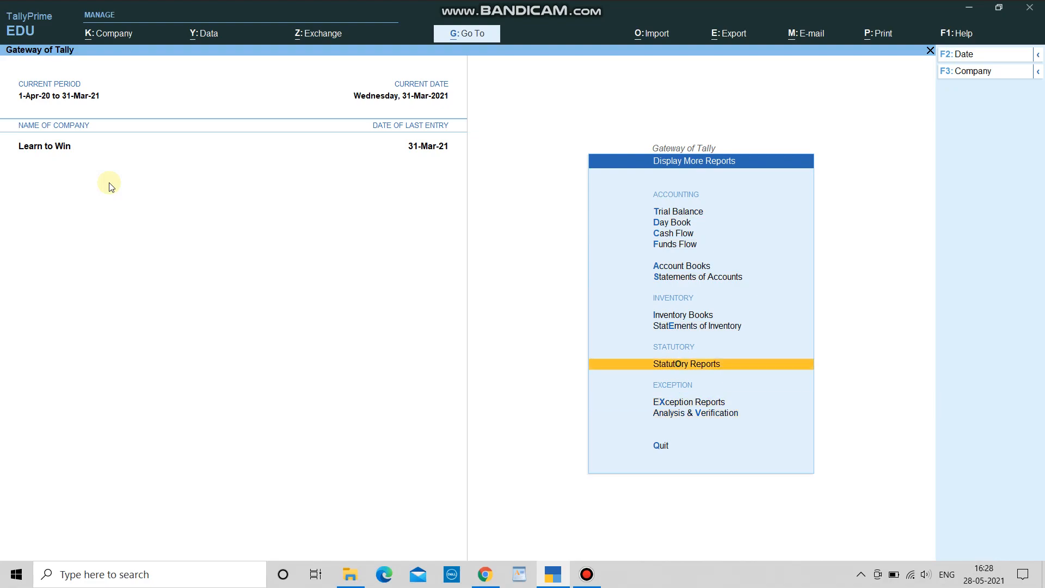
key("Return")
key("Down")
key("Return")
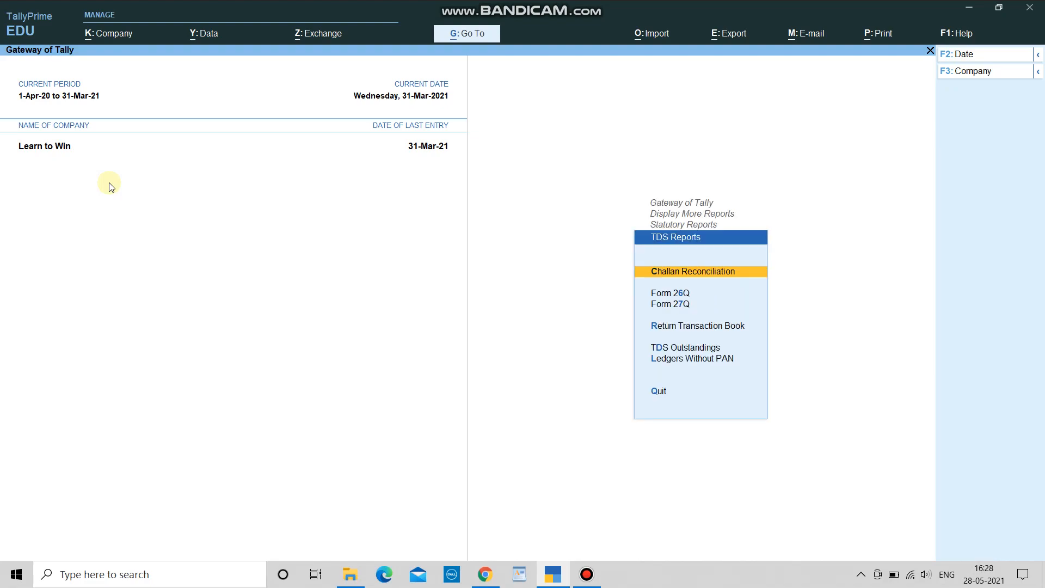
key("Down")
key("Down")
key("Up")
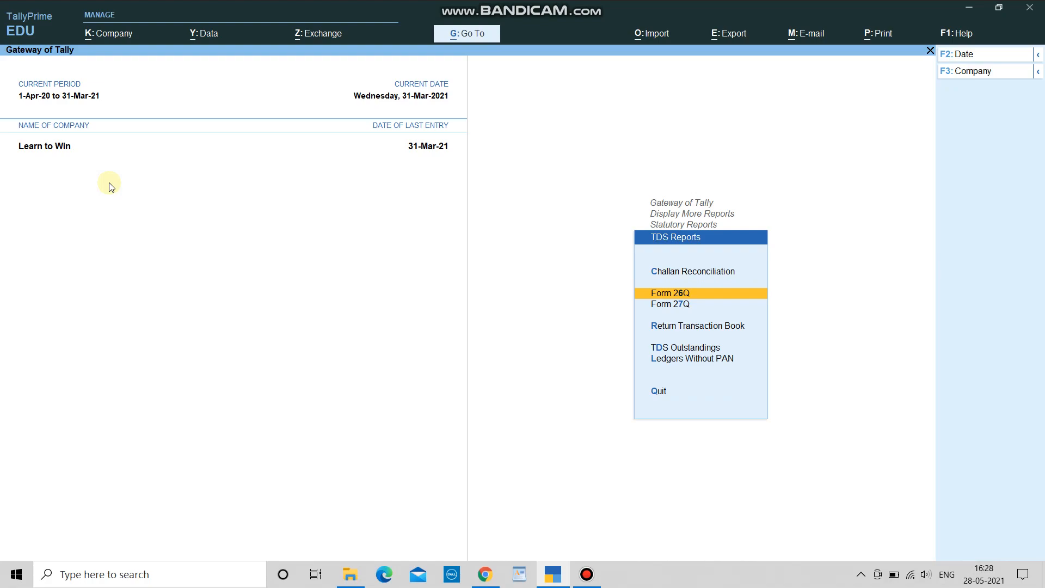
key("Return")
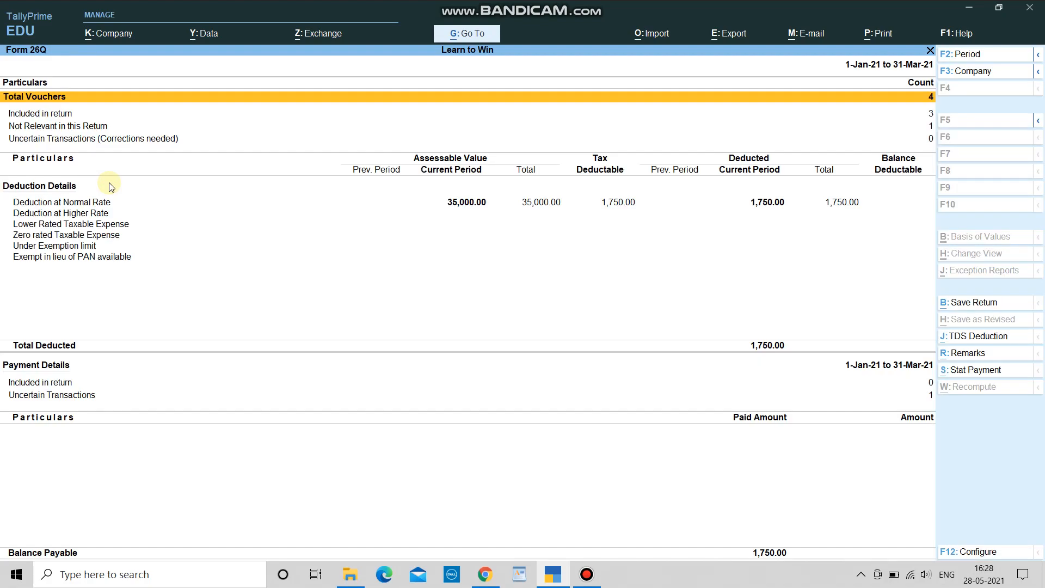
key("Down")
key("Down")
key("Down")
key("Down")
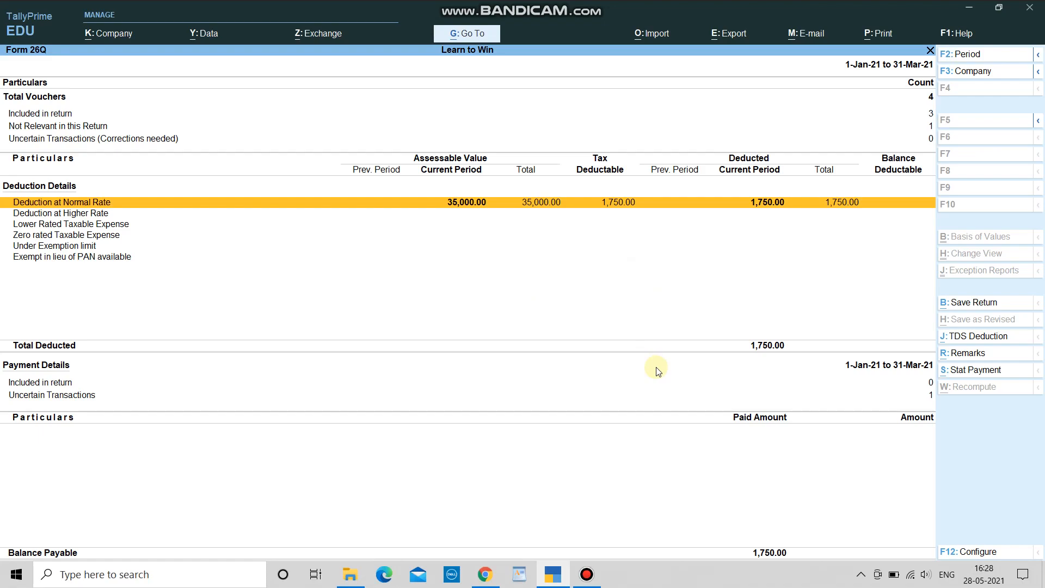
key("Escape")
key("Escape")
key("Escape")
key("Escape")
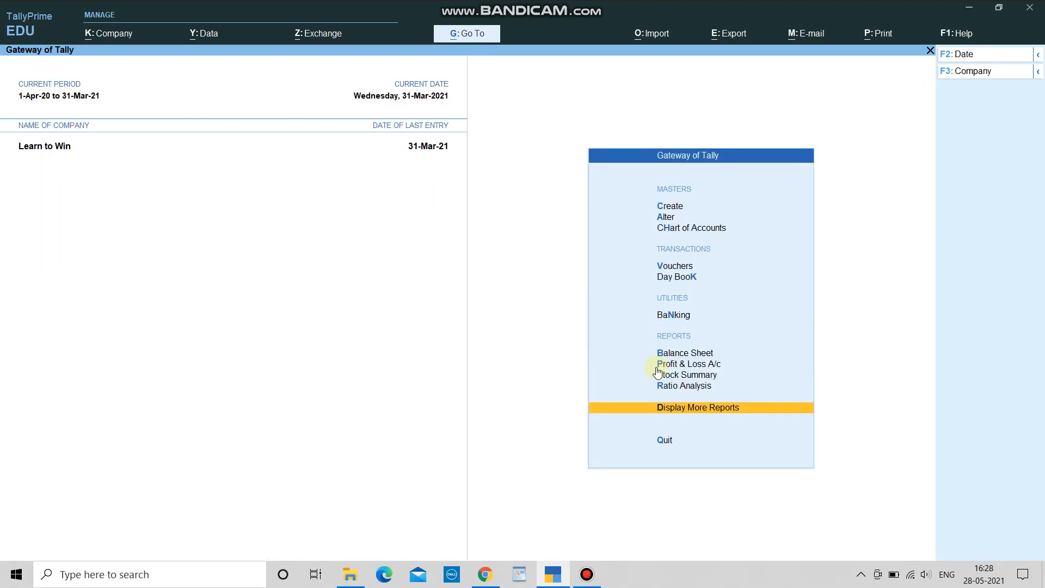